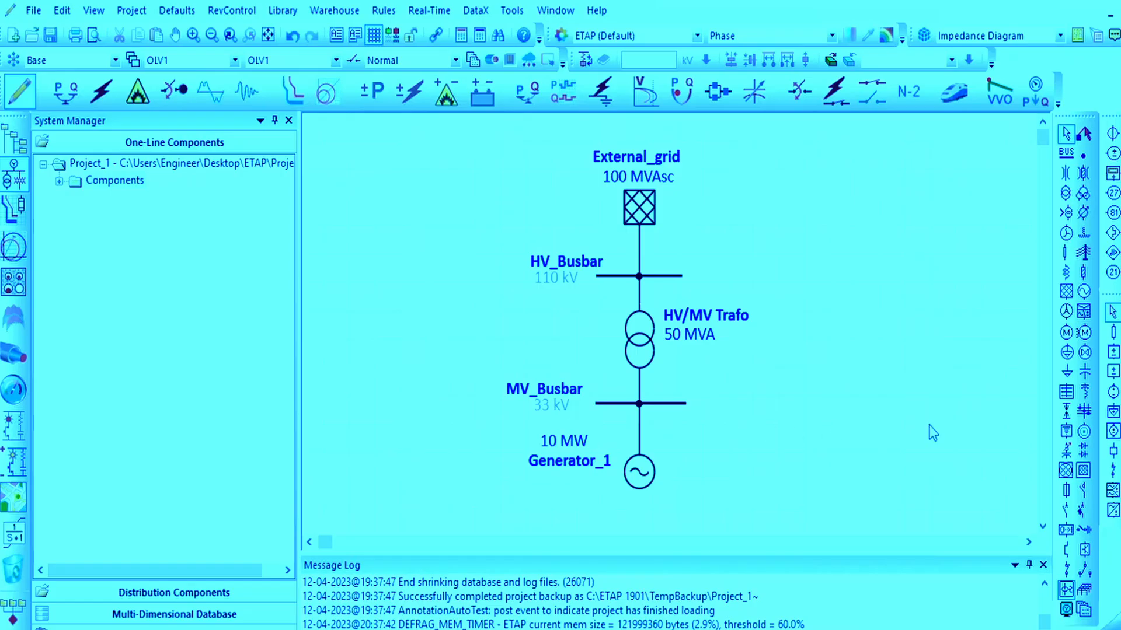
Step: Enlarge the diagram area and extend MV_Busbar to the right to about twice its length
{"action": "middle_click", "coordinate": [779, 373]}
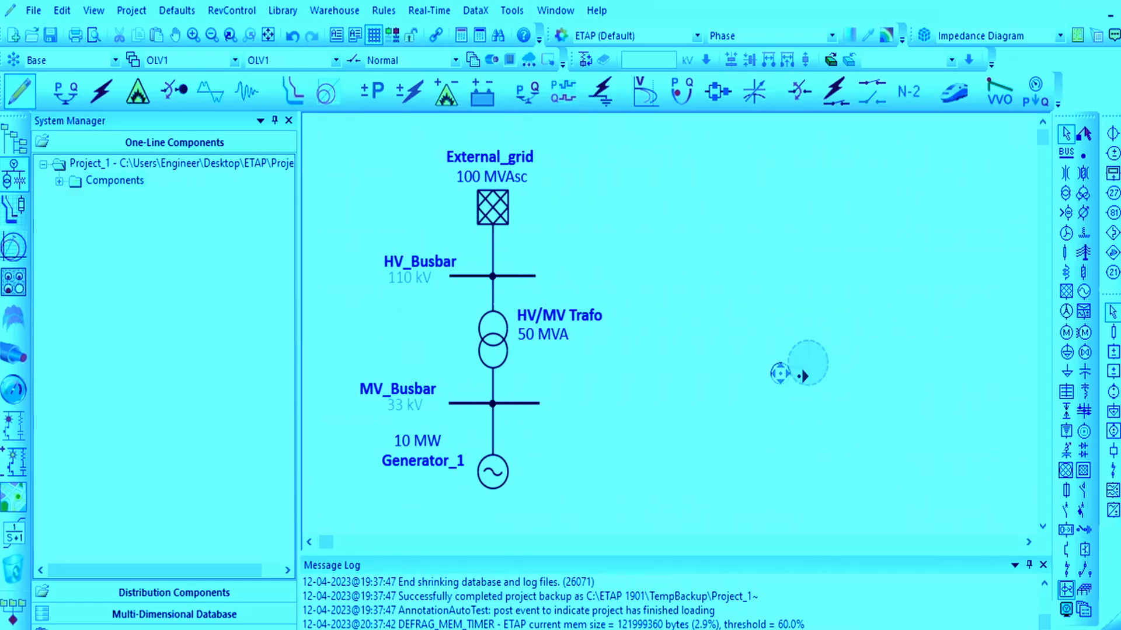
{"action": "middle_click", "coordinate": [785, 383]}
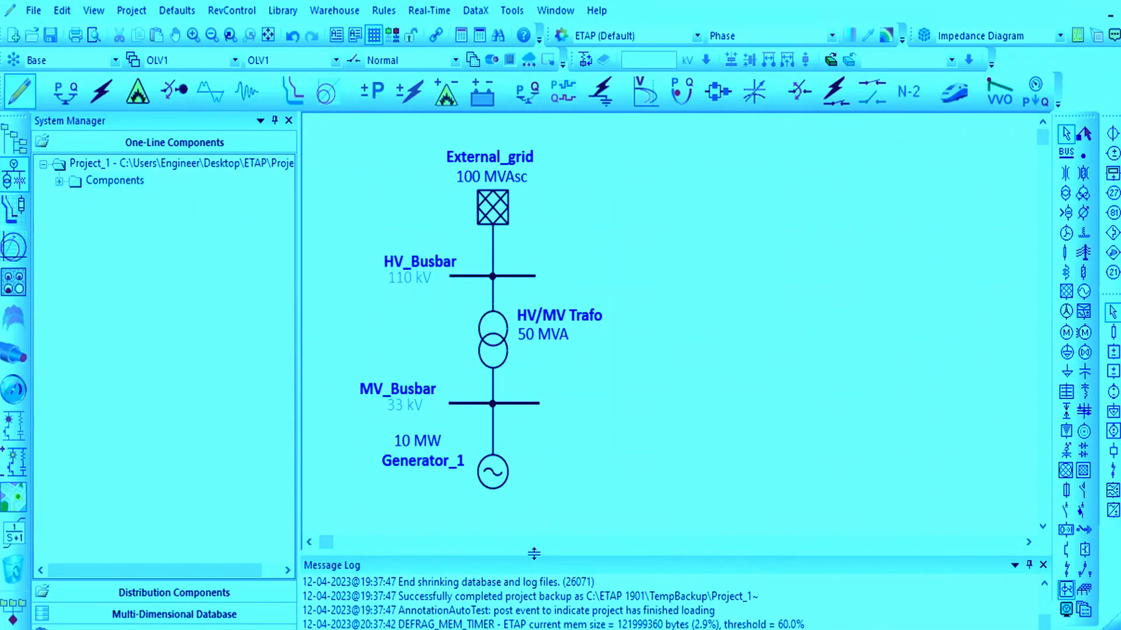
{"action": "mouse_move", "coordinate": [534, 558]}
{"action": "left_mouse_down"}
{"action": "mouse_move", "coordinate": [533, 607]}
{"action": "mouse_move", "coordinate": [534, 575]}
{"action": "left_mouse_up"}
{"action": "scroll", "coordinate": [513, 461], "scroll_direction": "down", "scroll_amount": 3}
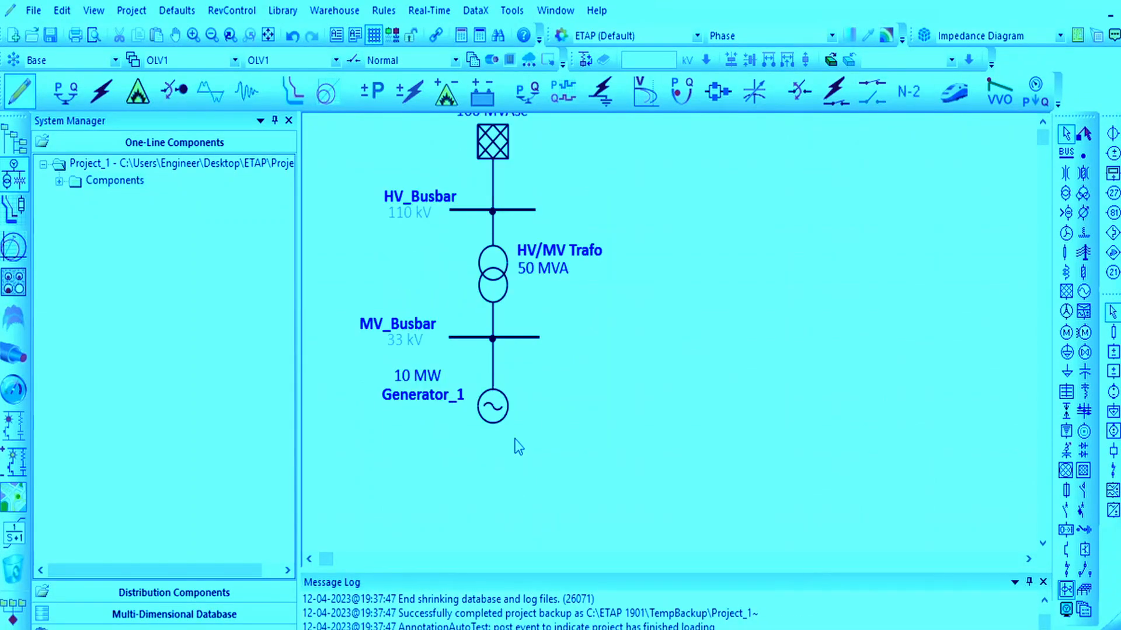
{"action": "left_click", "coordinate": [536, 337]}
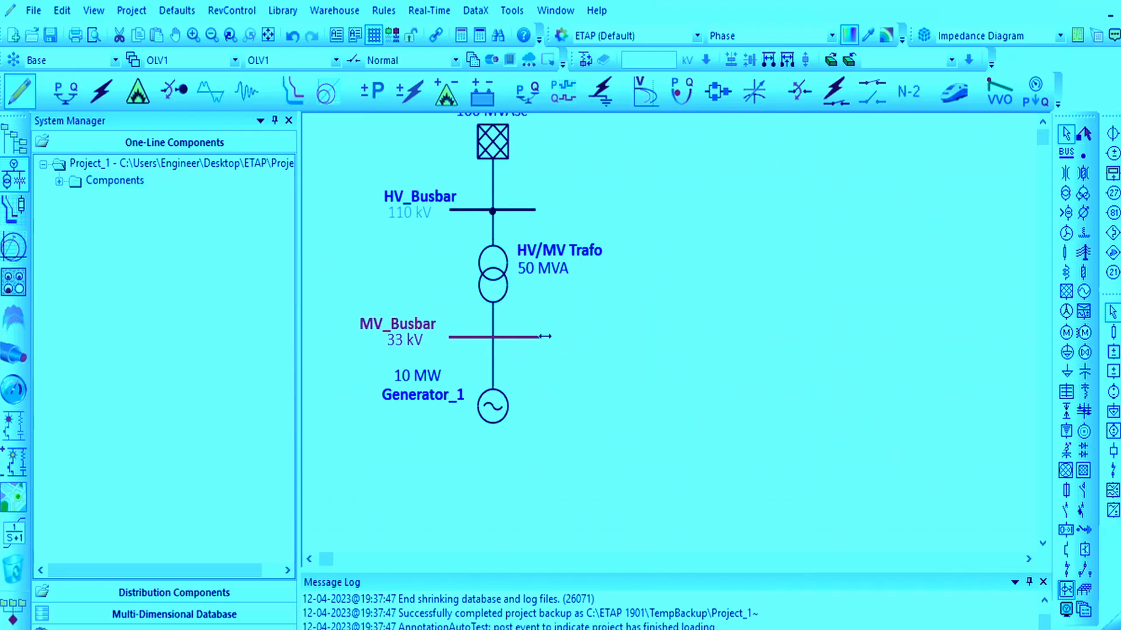
{"action": "left_click_drag", "start_coordinate": [545, 337], "coordinate": [622, 337]}
{"action": "left_click", "coordinate": [616, 383]}
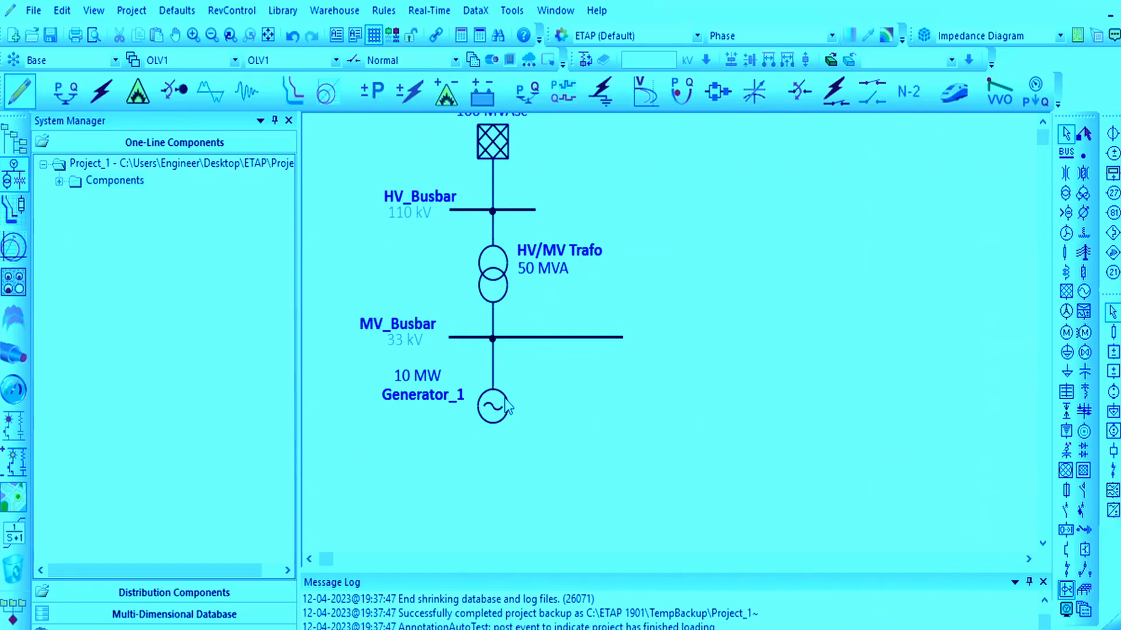
Step: Delete the connection between MV_Busbar and Generator_1 and move the generator further down
{"action": "left_click", "coordinate": [496, 357]}
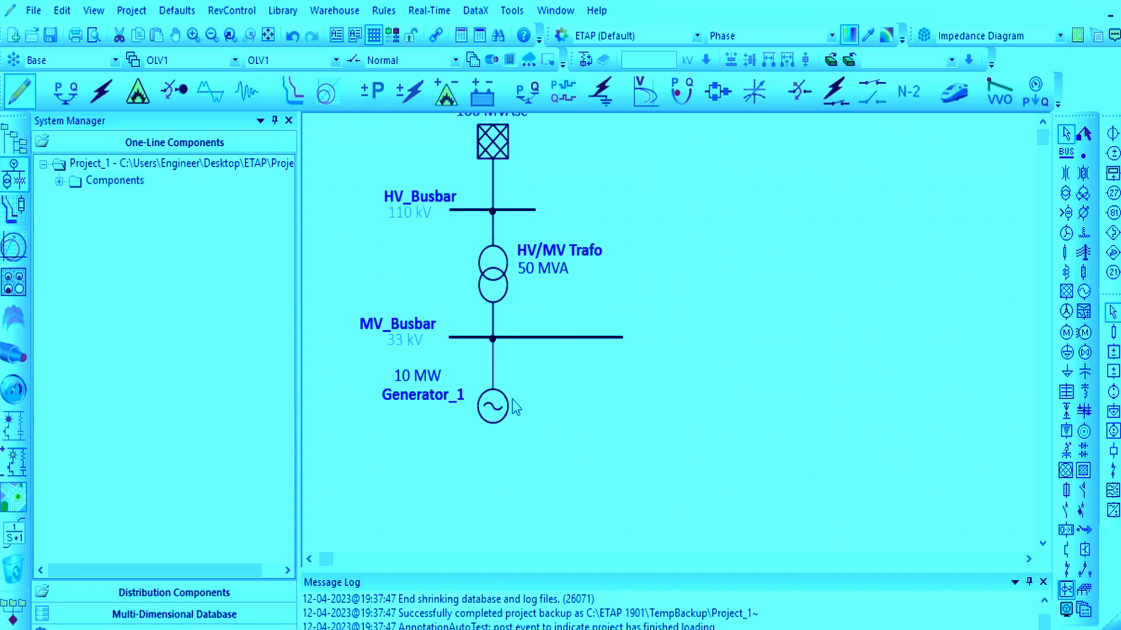
{"action": "key", "text": "Delete"}
{"action": "left_click_drag", "start_coordinate": [496, 408], "coordinate": [493, 476]}
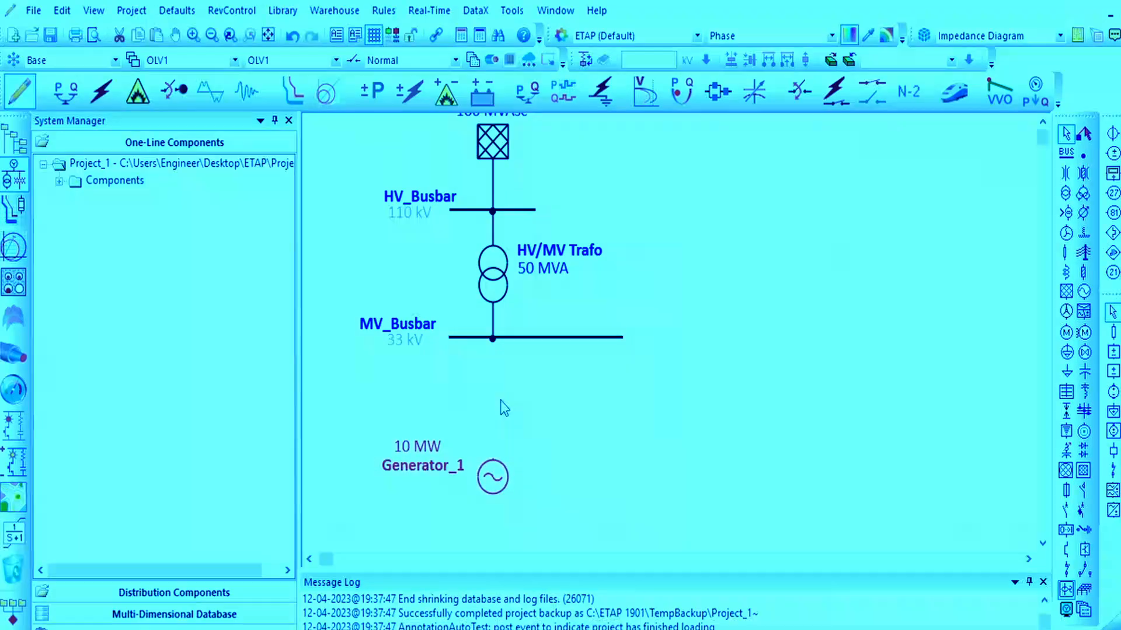
Step: Place a new bus just above Generator_1 with the ID LV_Busbar and a nominal voltage of 0.6 kV
{"action": "left_click", "coordinate": [1065, 152]}
{"action": "left_click", "coordinate": [487, 436]}
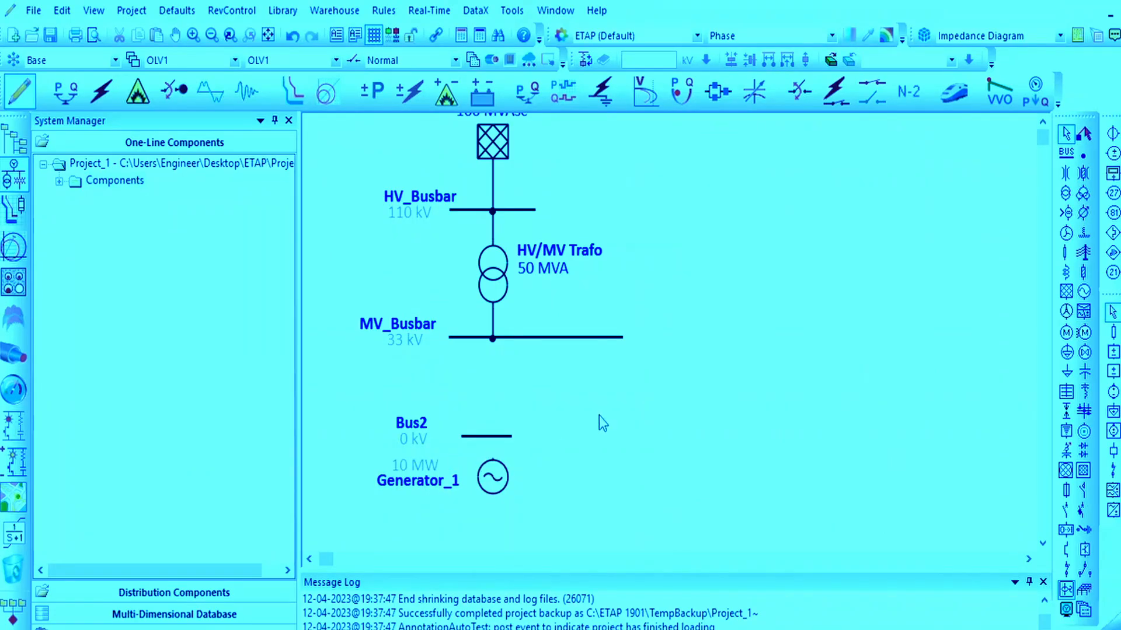
{"action": "double_click", "coordinate": [483, 437]}
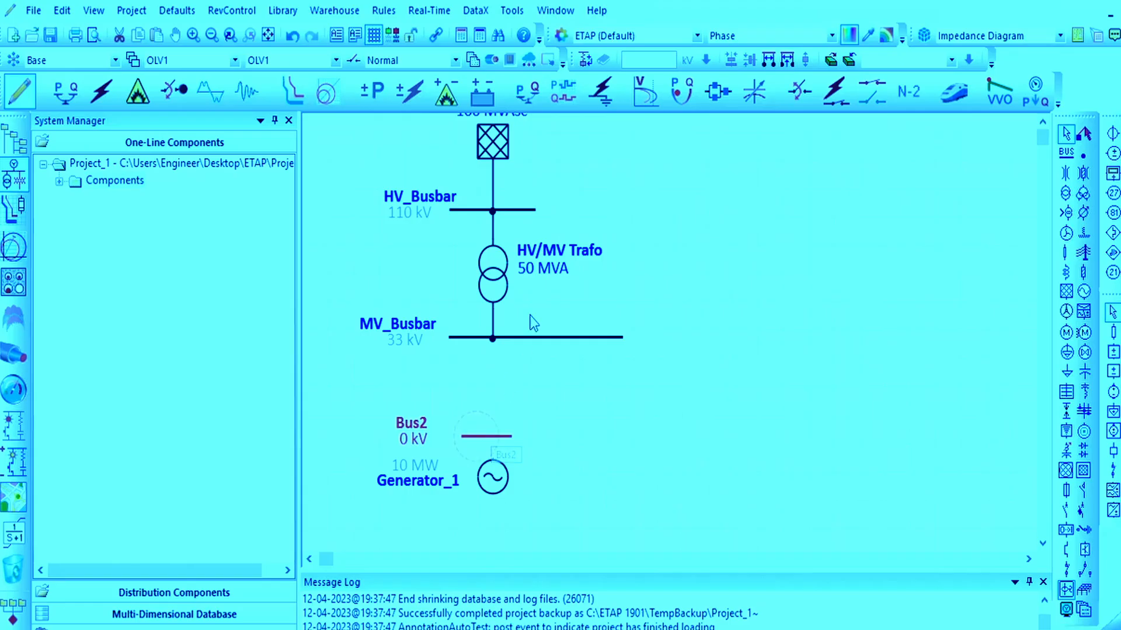
{"action": "type", "text": "L"}
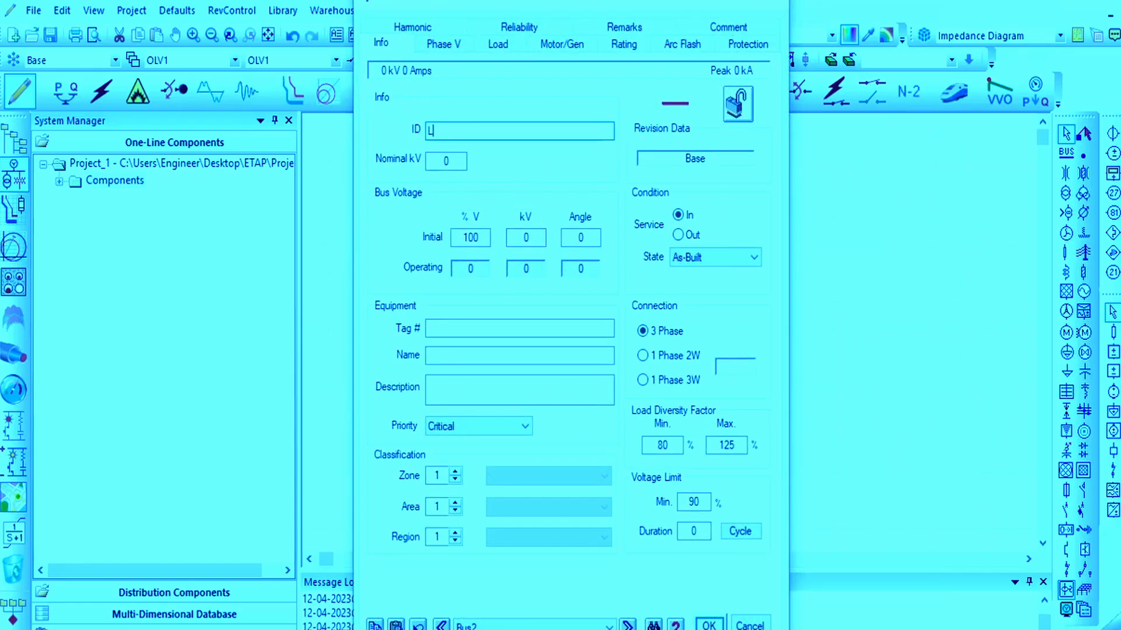
{"action": "type", "text": "V_Busbar"}
{"action": "key", "text": "Tab"}
{"action": "type", "text": "0.6"}
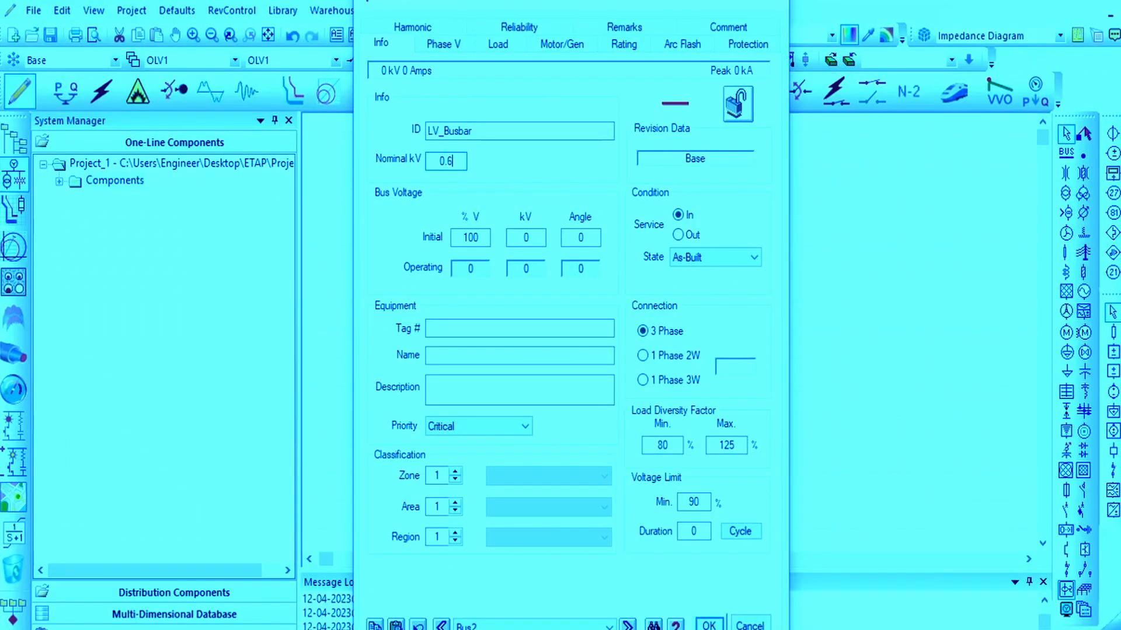
{"action": "left_click", "coordinate": [709, 625]}
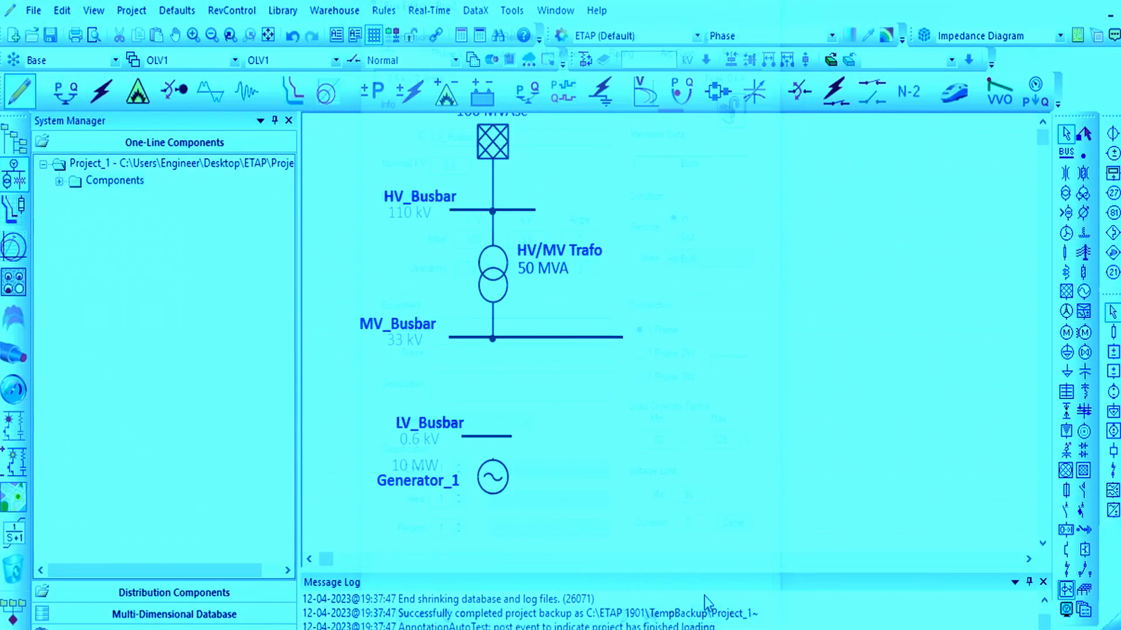
Step: Check the Generator_1 data without changing it and extend LV_Busbar slightly to the right
{"action": "double_click", "coordinate": [507, 554]}
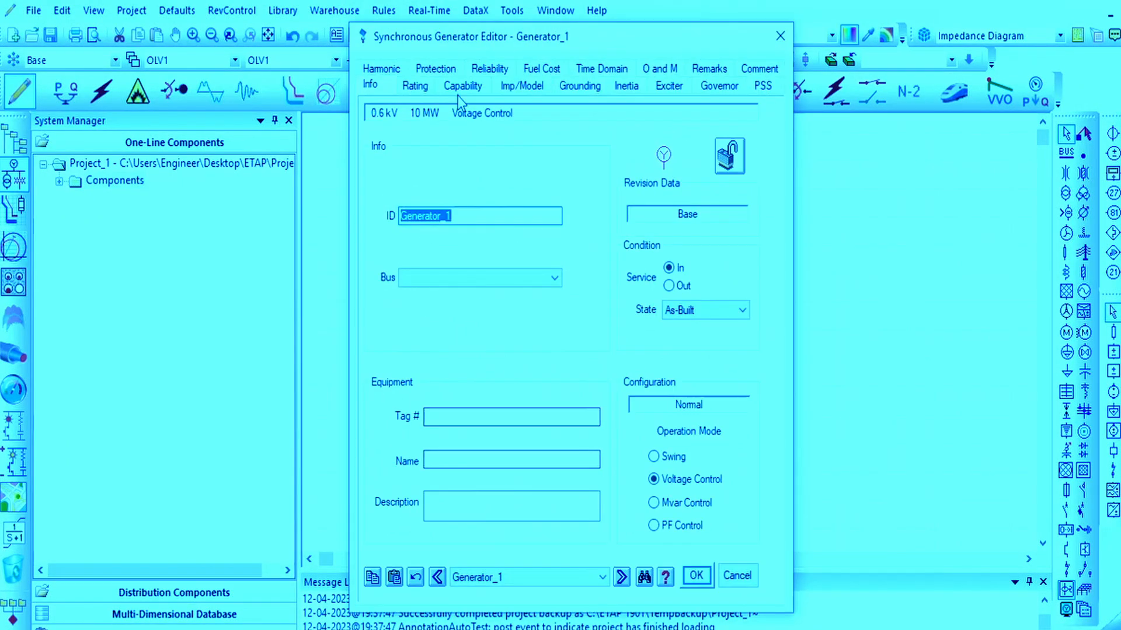
{"action": "left_click", "coordinate": [779, 35]}
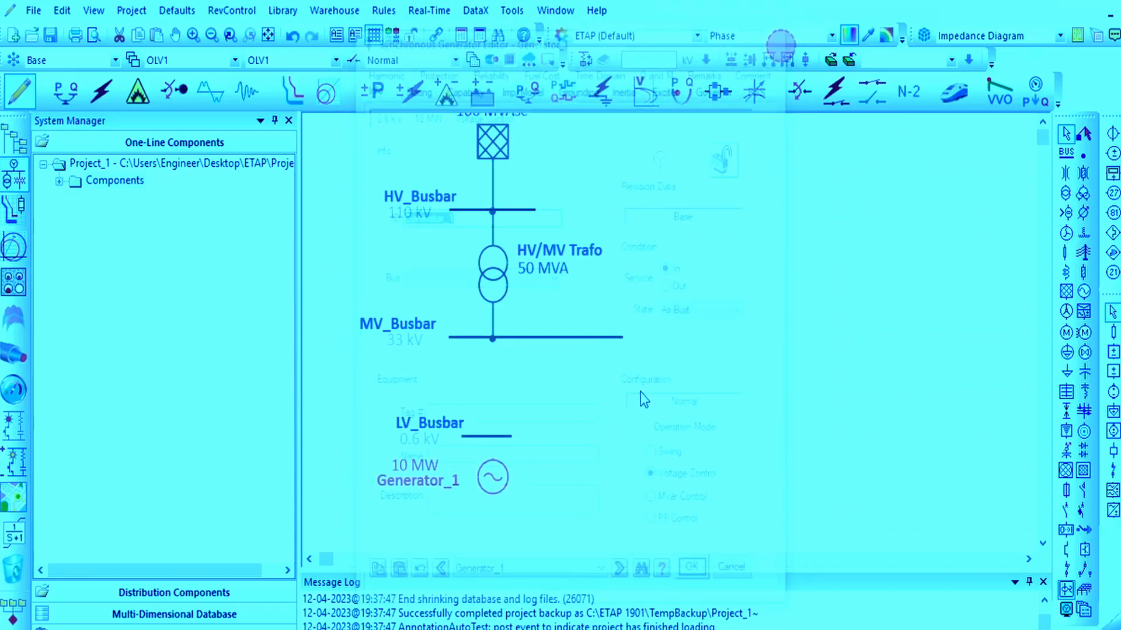
{"action": "left_click", "coordinate": [643, 486]}
{"action": "left_click", "coordinate": [492, 435]}
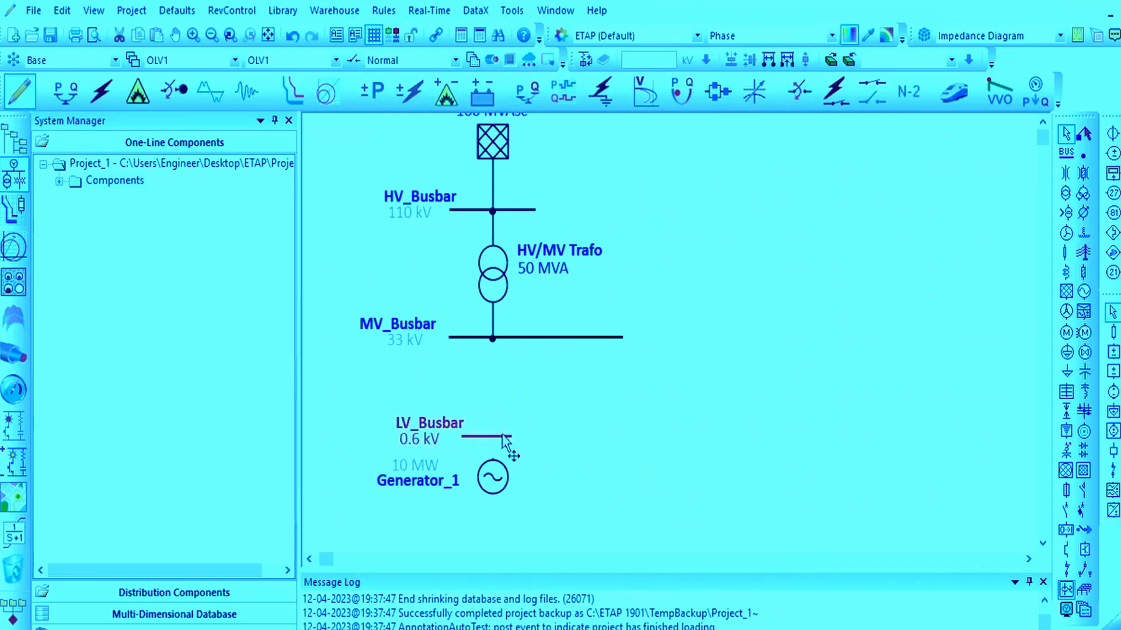
{"action": "left_click", "coordinate": [530, 462]}
Step: Place a two-winding transformer between MV_Busbar and LV_Busbar and connect it to both buses
{"action": "left_click", "coordinate": [1065, 194]}
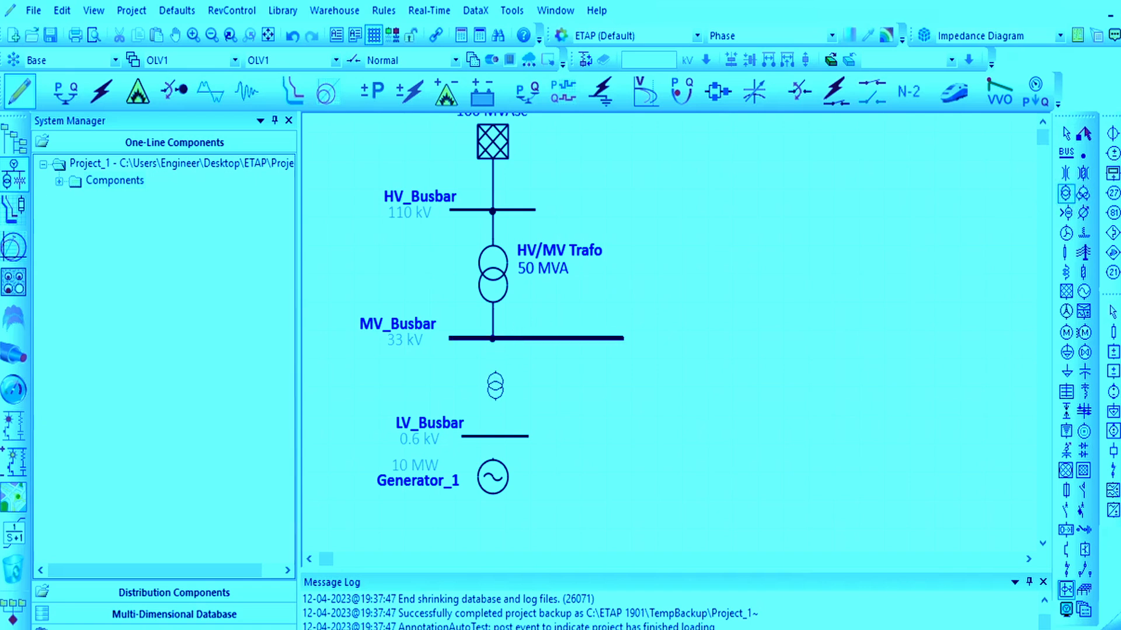
{"action": "left_click", "coordinate": [494, 378]}
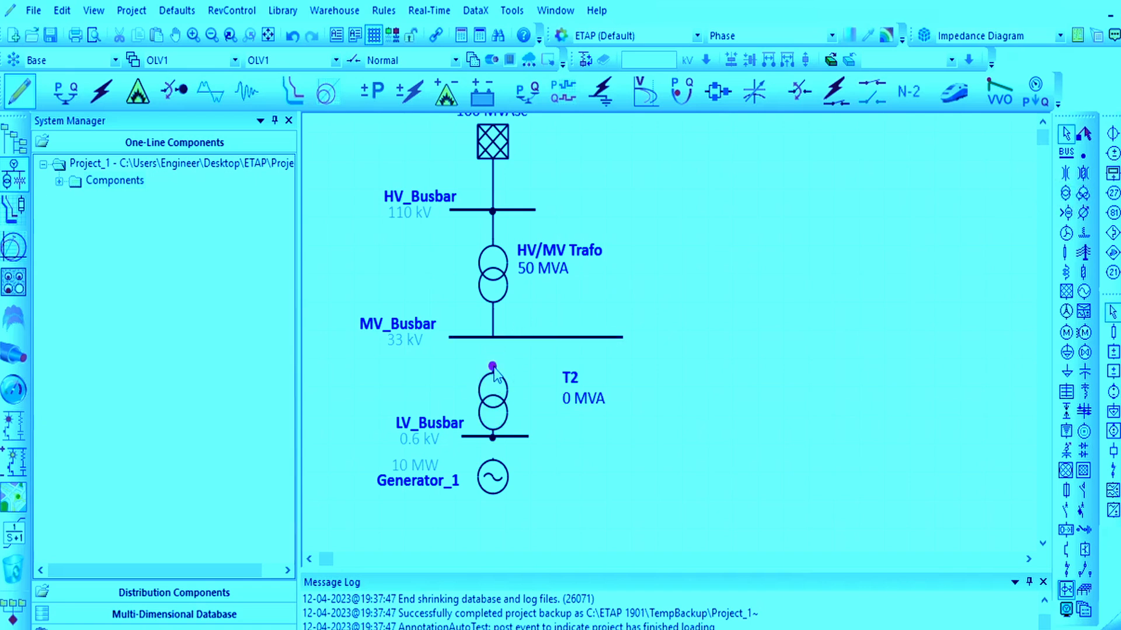
{"action": "left_click_drag", "start_coordinate": [494, 368], "coordinate": [494, 339]}
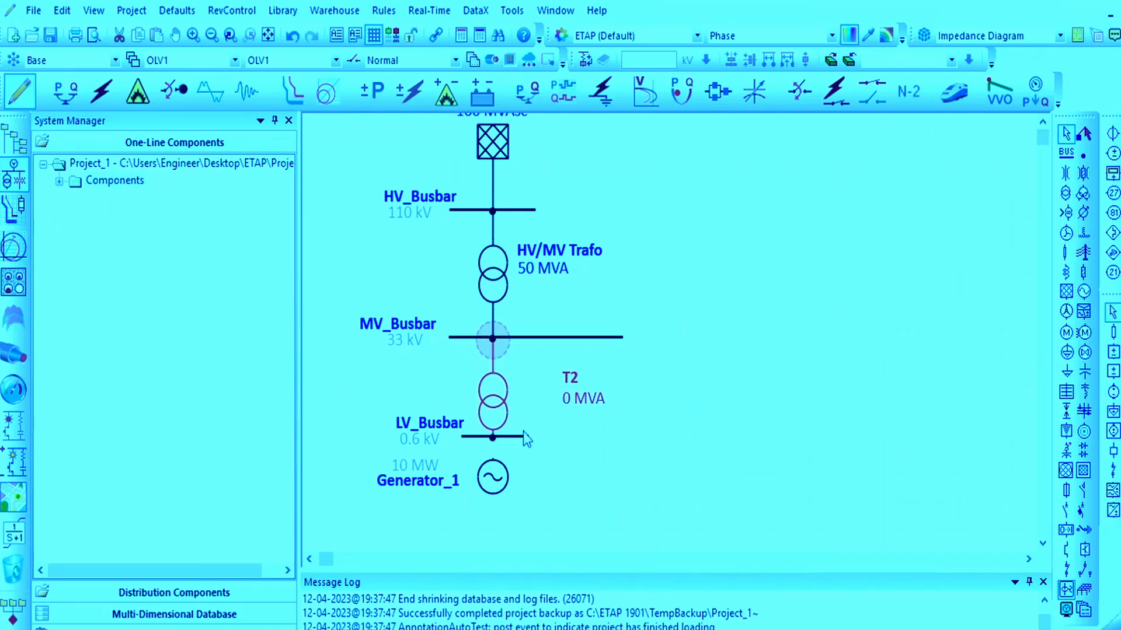
Step: Move LV_Busbar and Generator_1 slightly down and connect the generator to LV_Busbar
{"action": "left_click_drag", "start_coordinate": [523, 436], "coordinate": [489, 495]}
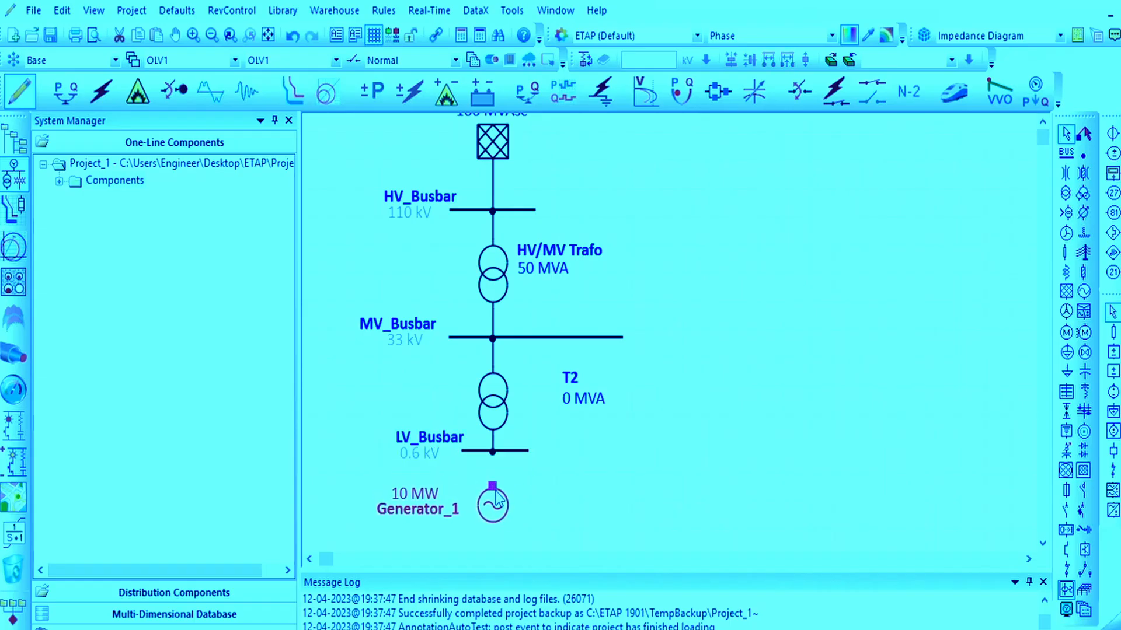
{"action": "left_click_drag", "start_coordinate": [497, 461], "coordinate": [495, 460]}
{"action": "left_click", "coordinate": [552, 478]}
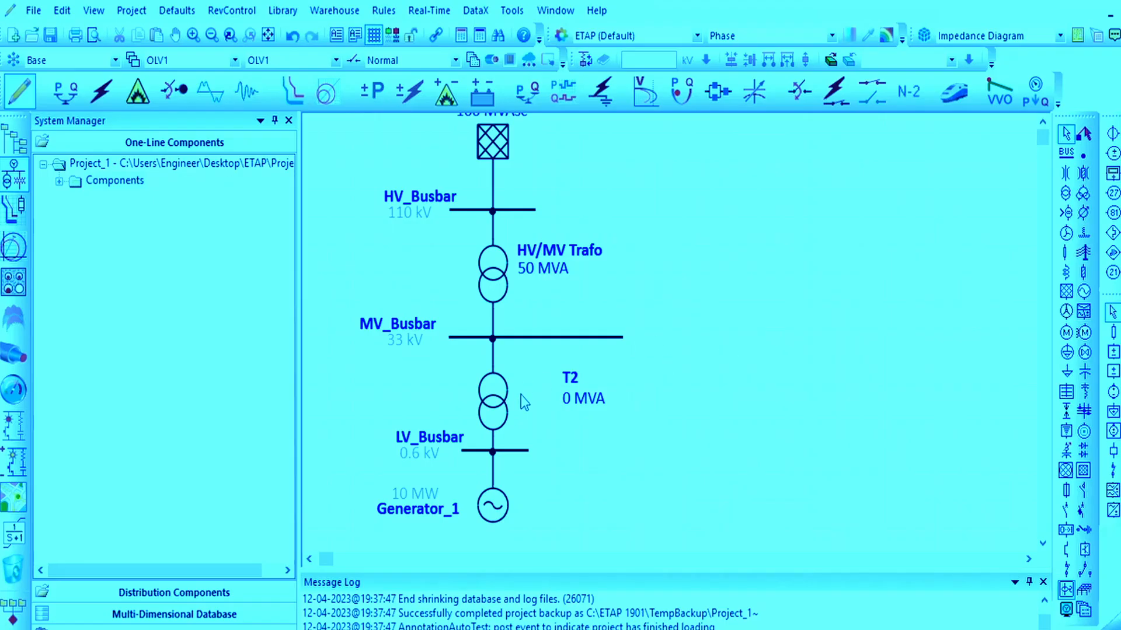
Step: Move the ID and MVA labels of the lower transformer to its left side
{"action": "left_click_drag", "start_coordinate": [591, 399], "coordinate": [449, 401]}
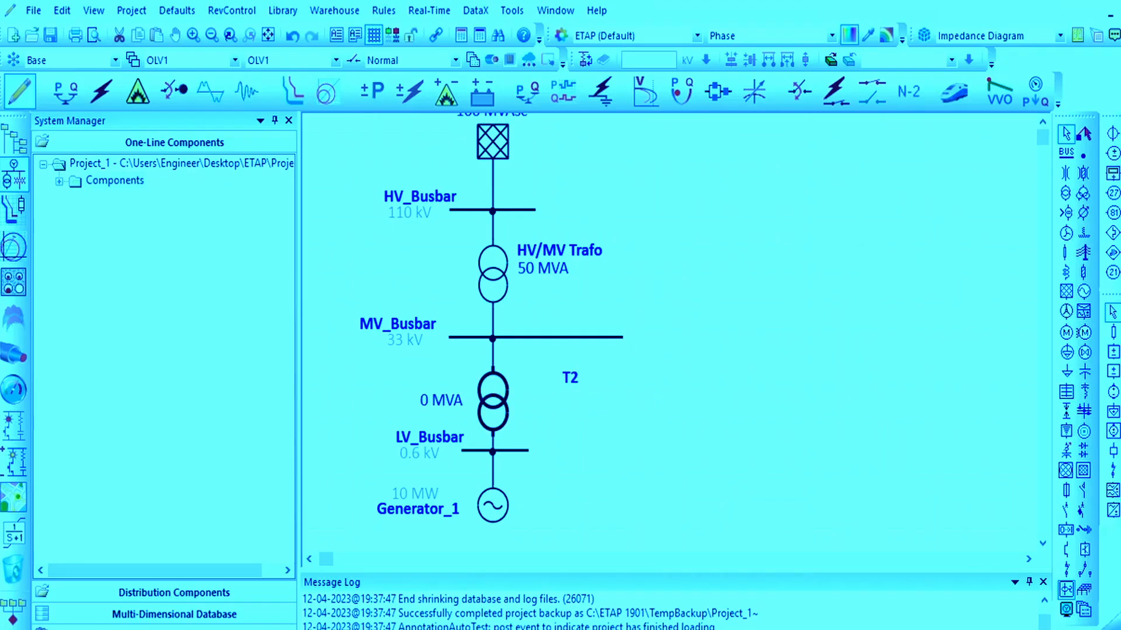
{"action": "left_click_drag", "start_coordinate": [574, 377], "coordinate": [443, 382]}
{"action": "left_click", "coordinate": [472, 398]}
Step: Set the rated power of transformer T2 to 45 MVA
{"action": "double_click", "coordinate": [496, 409]}
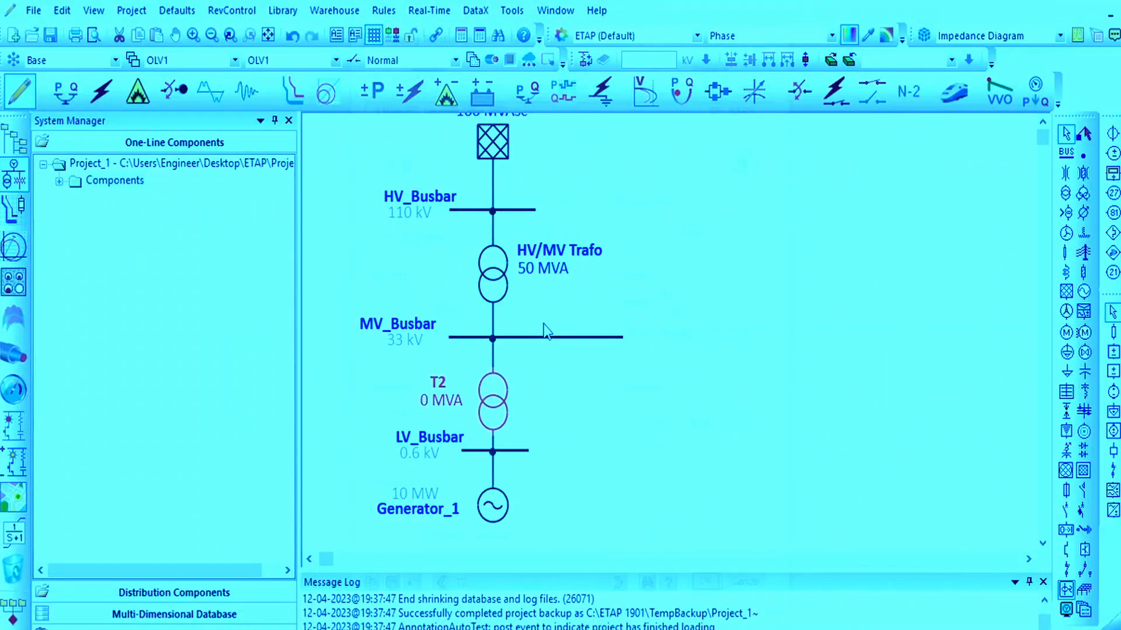
{"action": "left_click_drag", "start_coordinate": [446, 35], "coordinate": [740, 27]}
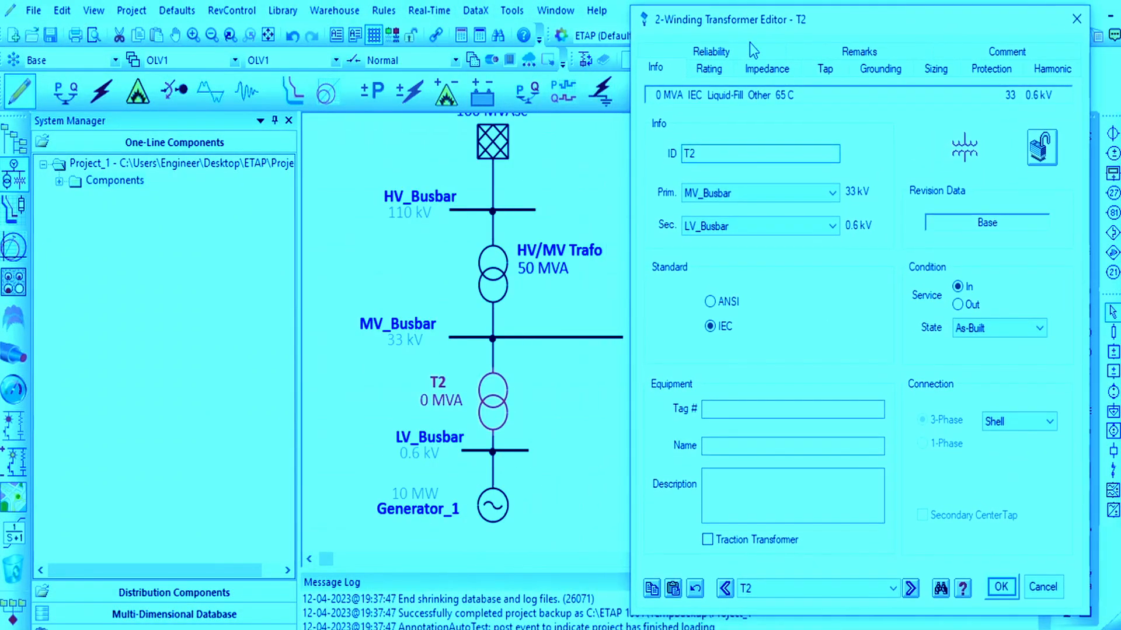
{"action": "left_click", "coordinate": [710, 64]}
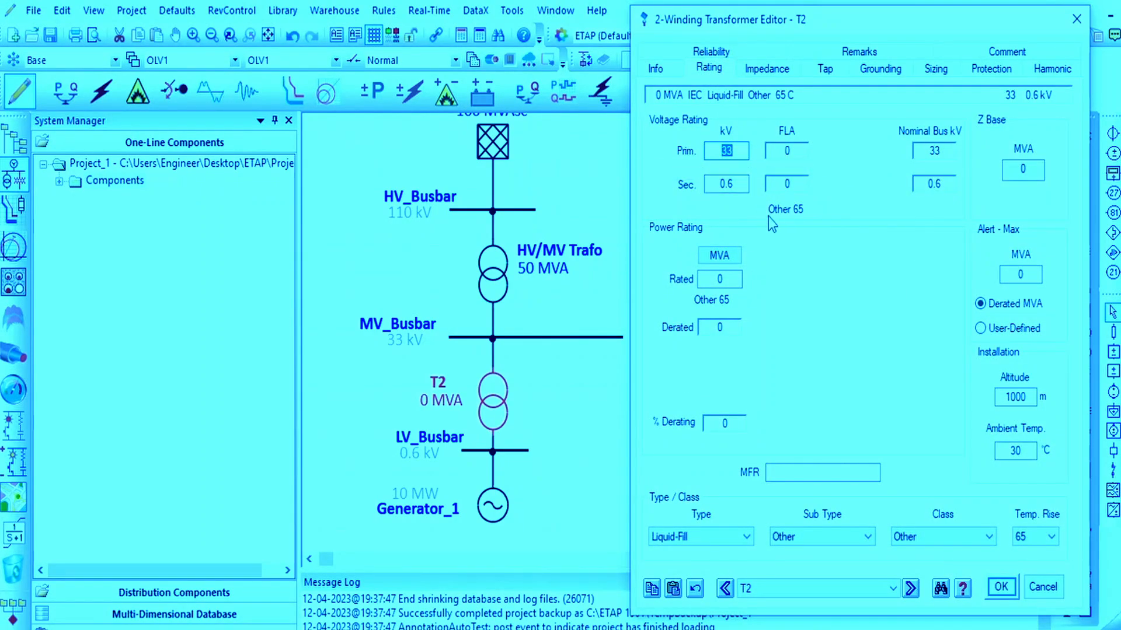
{"action": "left_click", "coordinate": [732, 279]}
{"action": "type", "text": "50"}
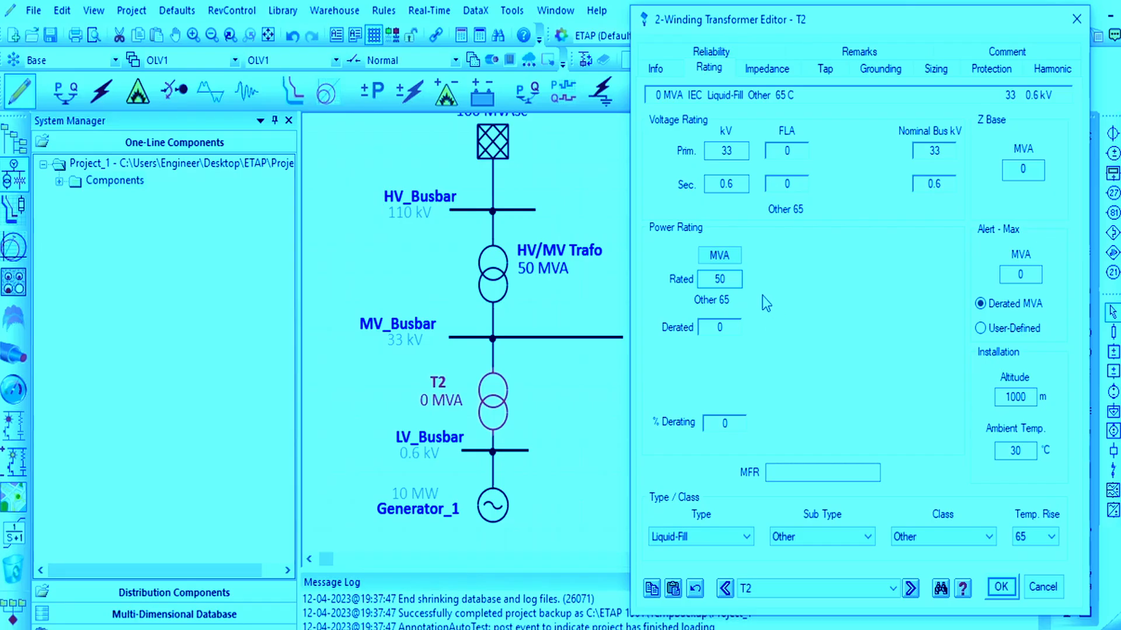
{"action": "double_click", "coordinate": [732, 279]}
{"action": "type", "text": "45"}
{"action": "left_click", "coordinate": [795, 318]}
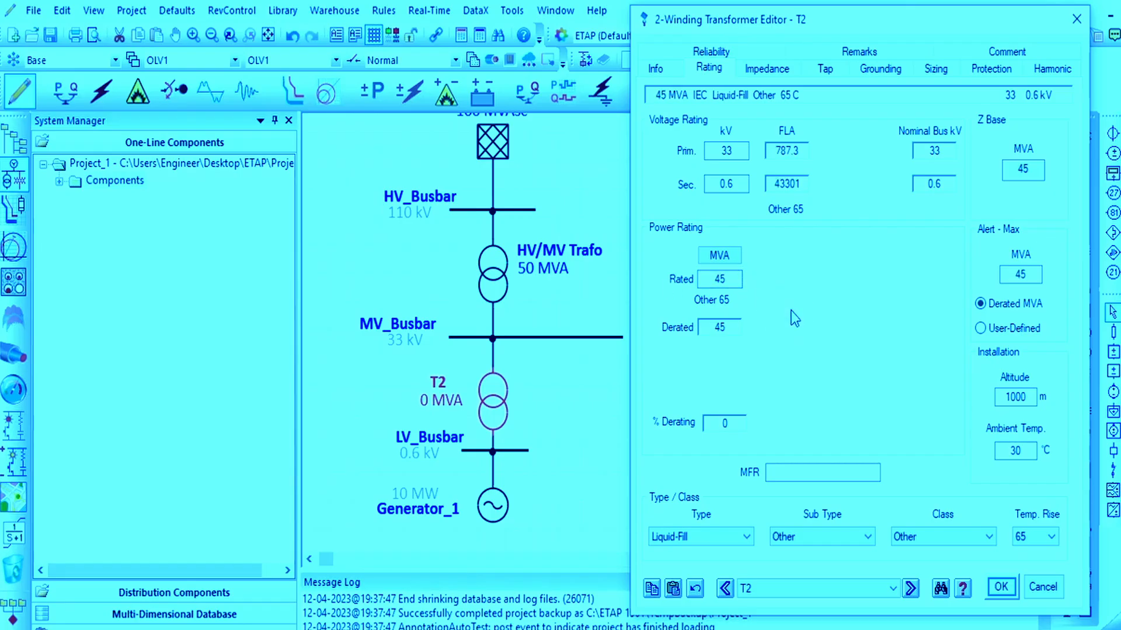
Step: Apply the typical Z and X/R impedance values to transformer T2 and accept its settings
{"action": "left_click", "coordinate": [766, 68]}
{"action": "left_click", "coordinate": [766, 257]}
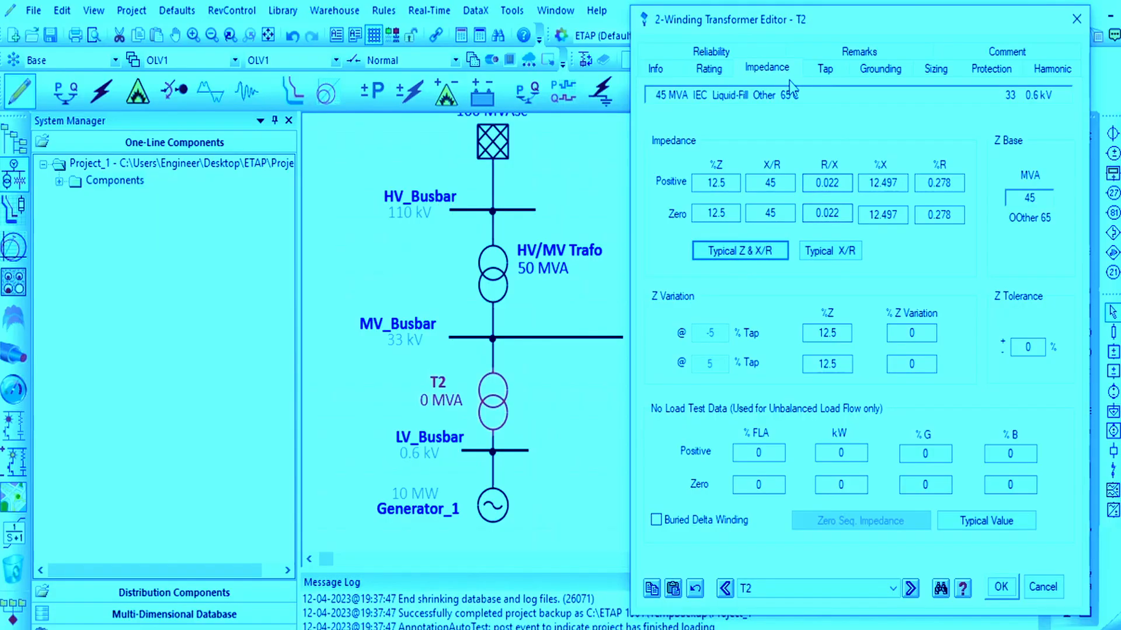
{"action": "left_click", "coordinate": [1001, 588]}
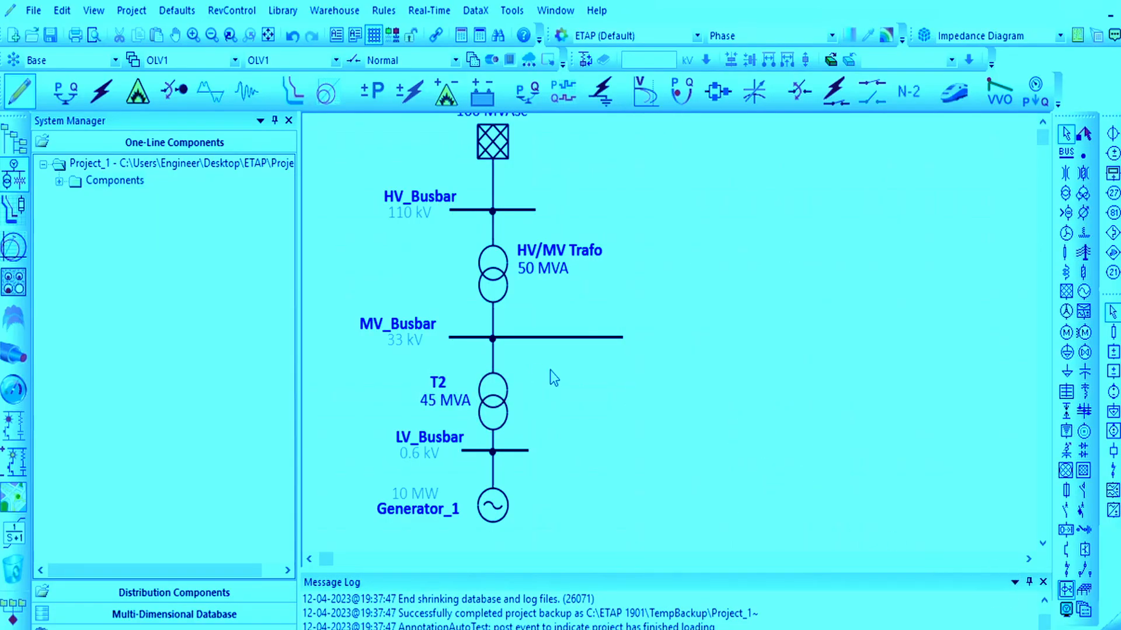
Step: Place a static load below the right part of MV_Busbar and connect it to that bus
{"action": "left_click", "coordinate": [1066, 374]}
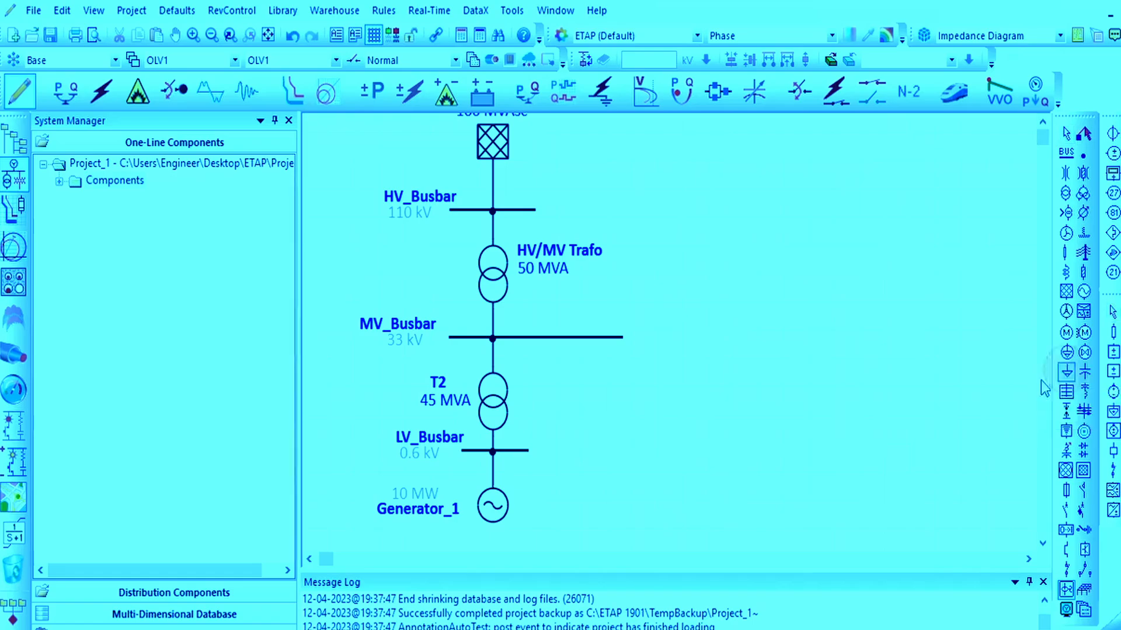
{"action": "left_click", "coordinate": [594, 382]}
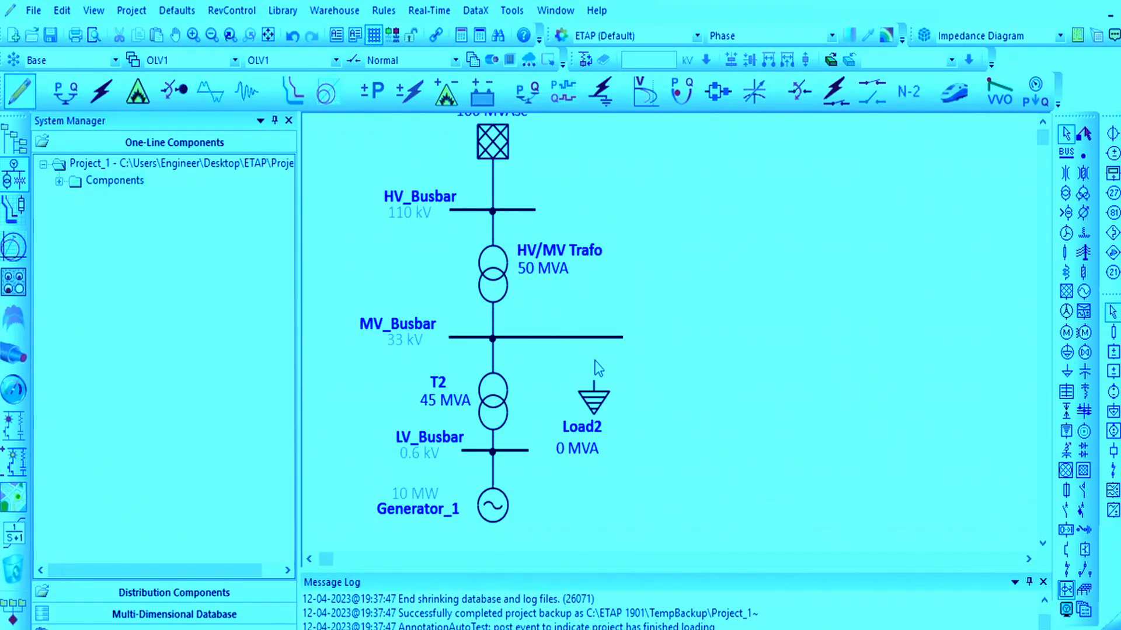
{"action": "left_click_drag", "start_coordinate": [594, 381], "coordinate": [595, 342]}
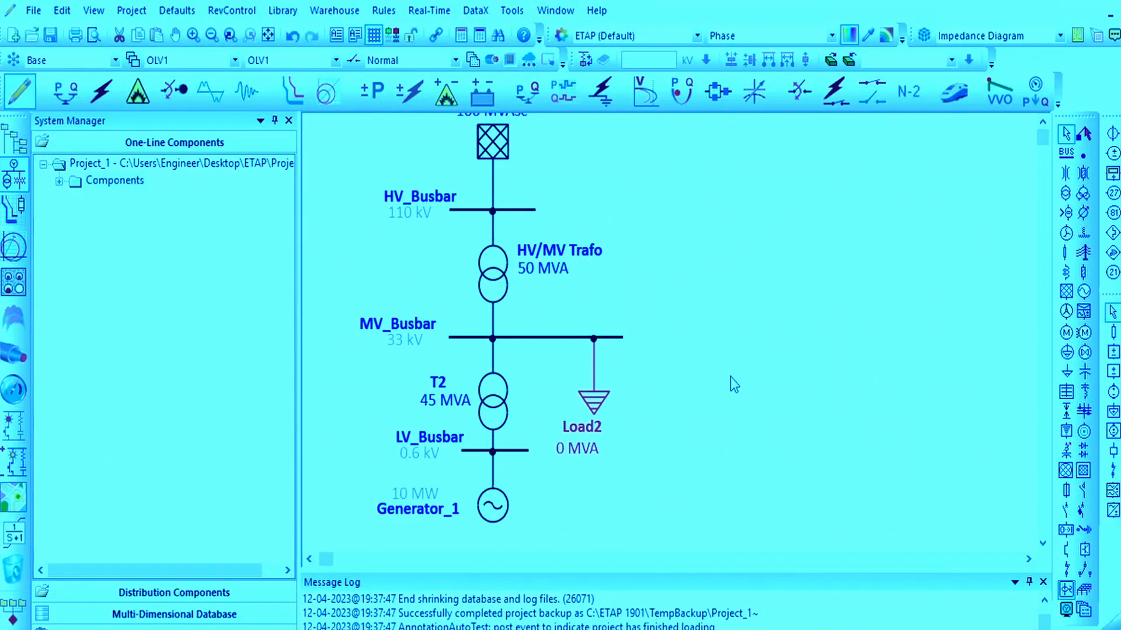
Step: Rename the new static load as Load_1 and choose Continuous as its status
{"action": "double_click", "coordinate": [596, 402]}
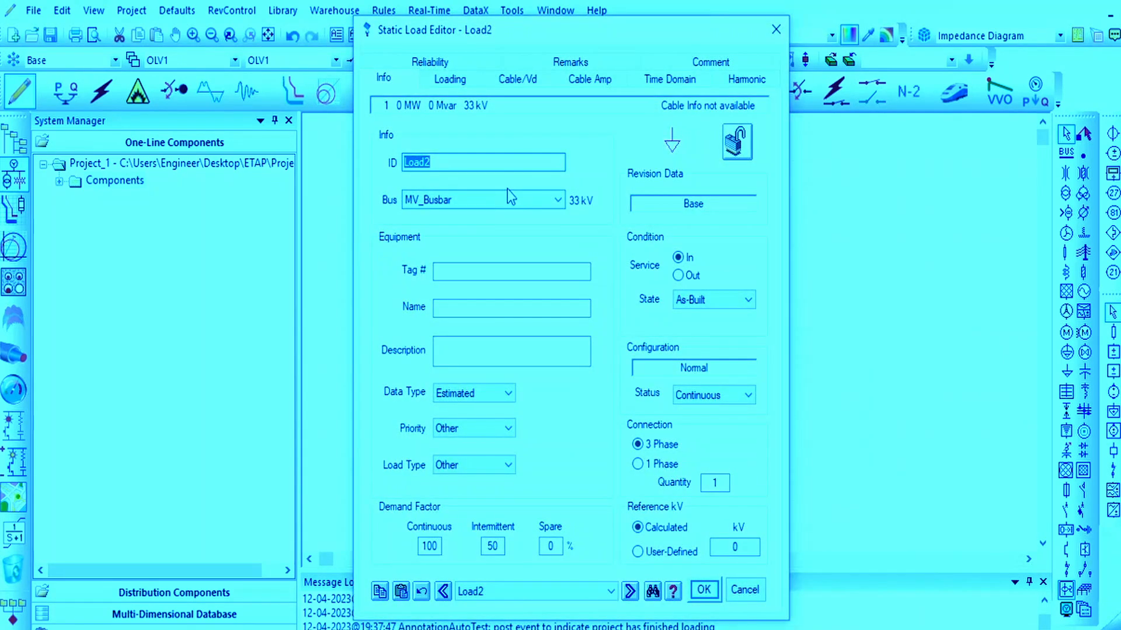
{"action": "type", "text": "Load"}
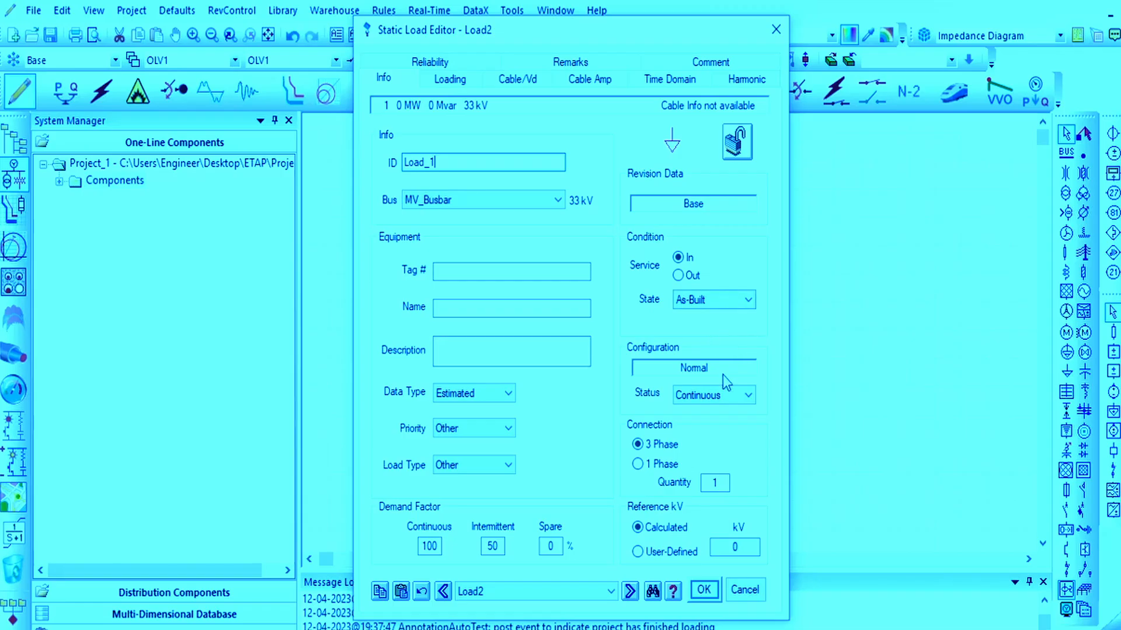
{"action": "left_click", "coordinate": [725, 394]}
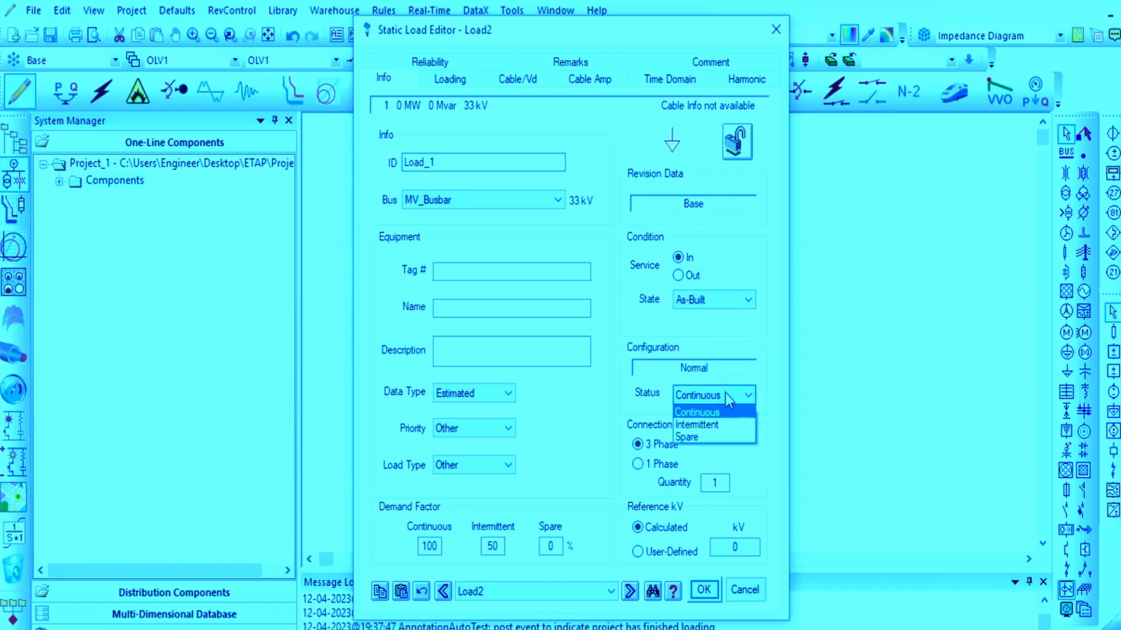
{"action": "left_click", "coordinate": [722, 408]}
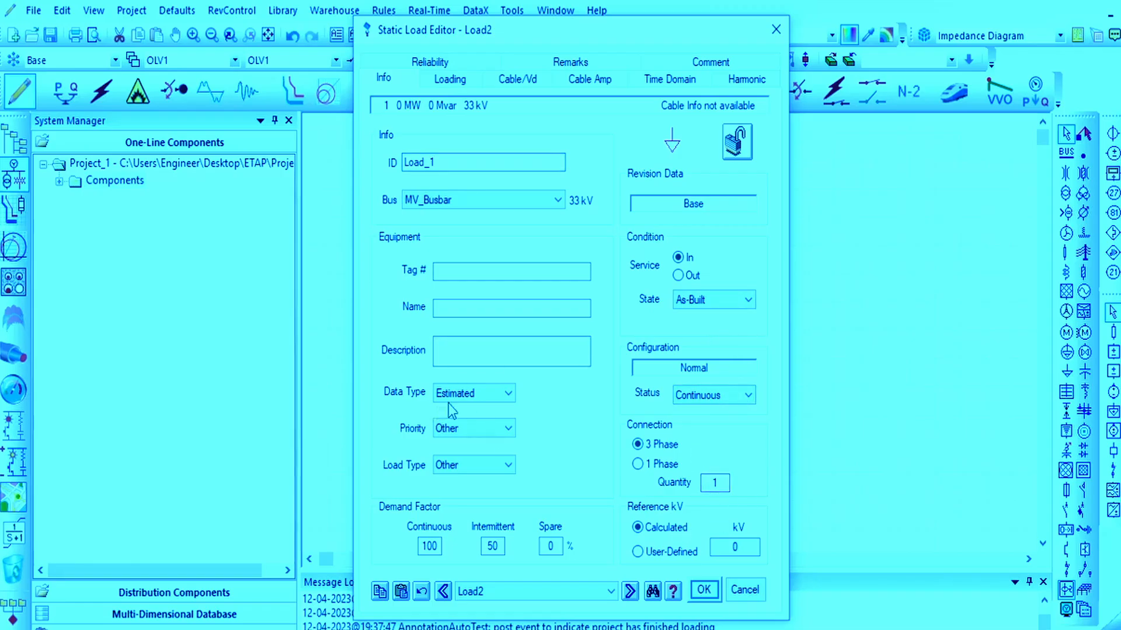
Step: Check the data type, priority and load type options of Load_1, keeping Estimated, Other and Other
{"action": "left_click", "coordinate": [484, 394]}
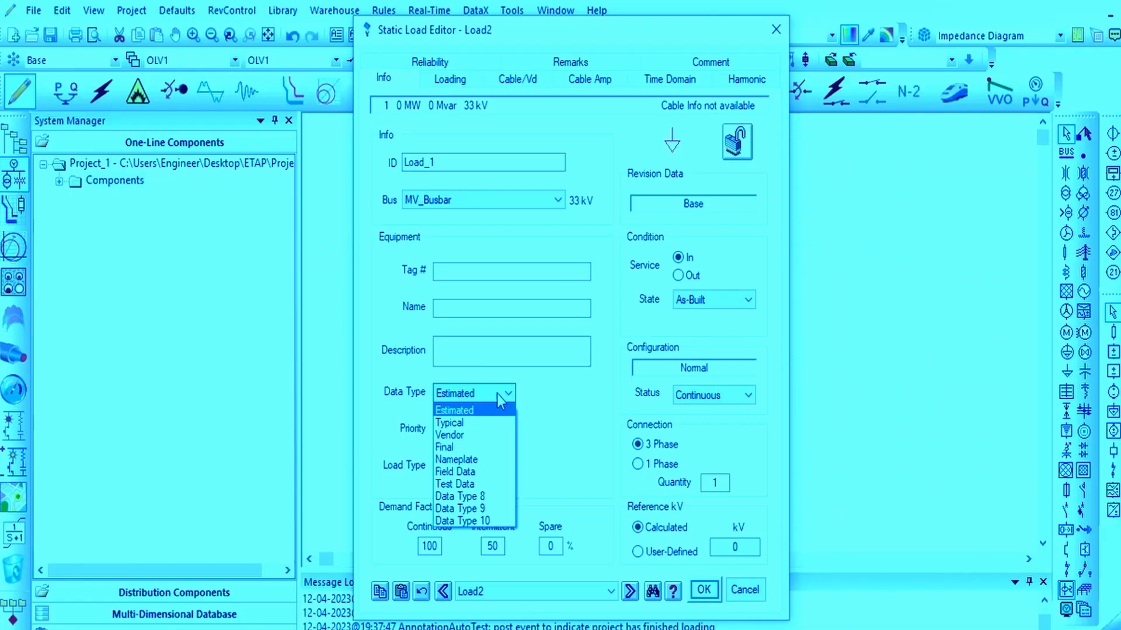
{"action": "left_click", "coordinate": [479, 410]}
{"action": "left_click", "coordinate": [477, 426]}
{"action": "left_click", "coordinate": [479, 426]}
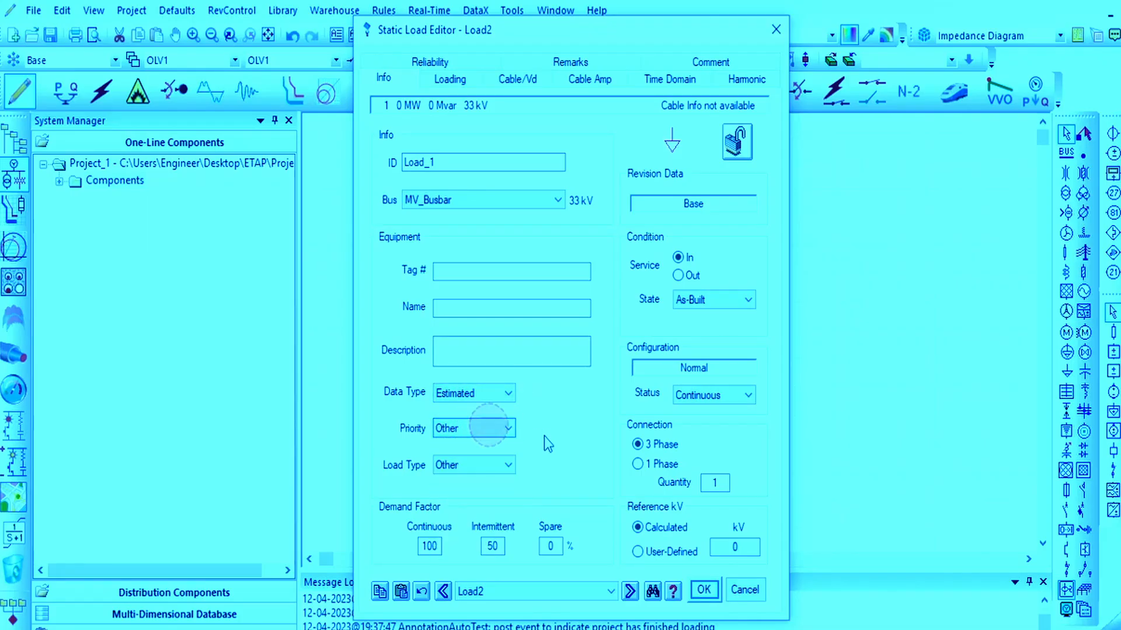
{"action": "left_click", "coordinate": [495, 464]}
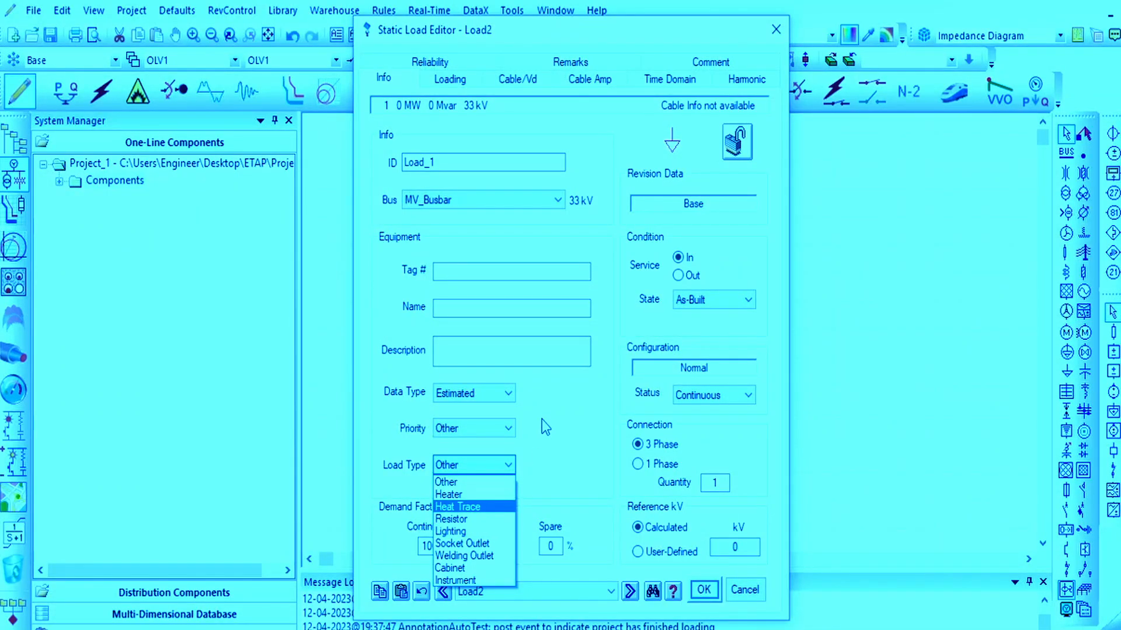
{"action": "key", "text": "Up"}
{"action": "key", "text": "Up"}
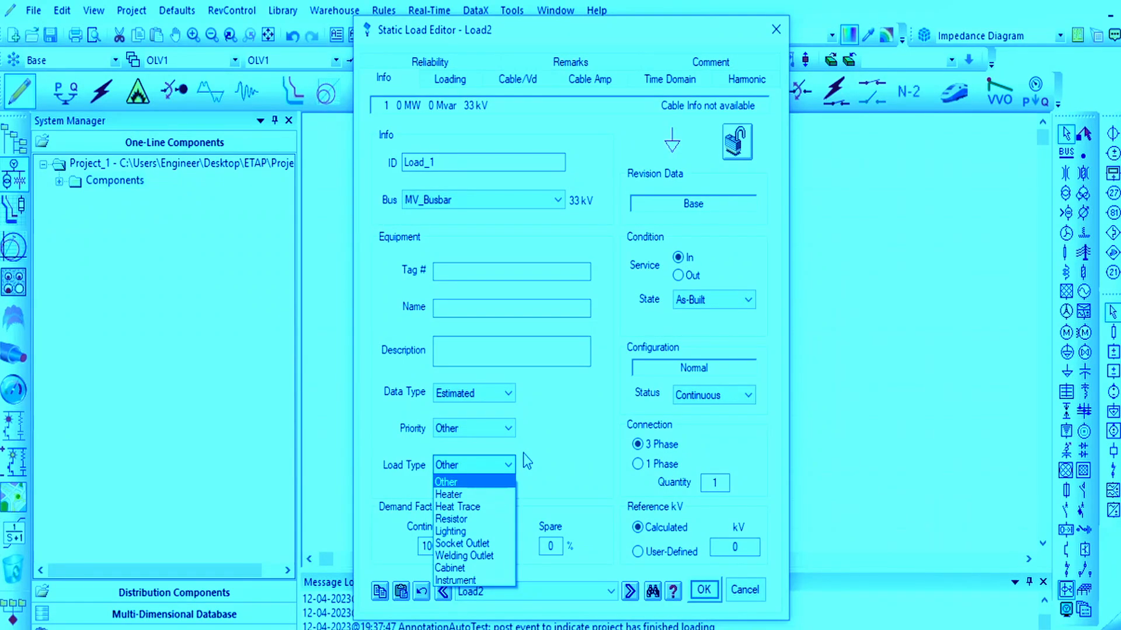
Step: Set the rated power of Load_1 to 5 MVA
{"action": "left_click", "coordinate": [458, 93]}
{"action": "left_click", "coordinate": [454, 81]}
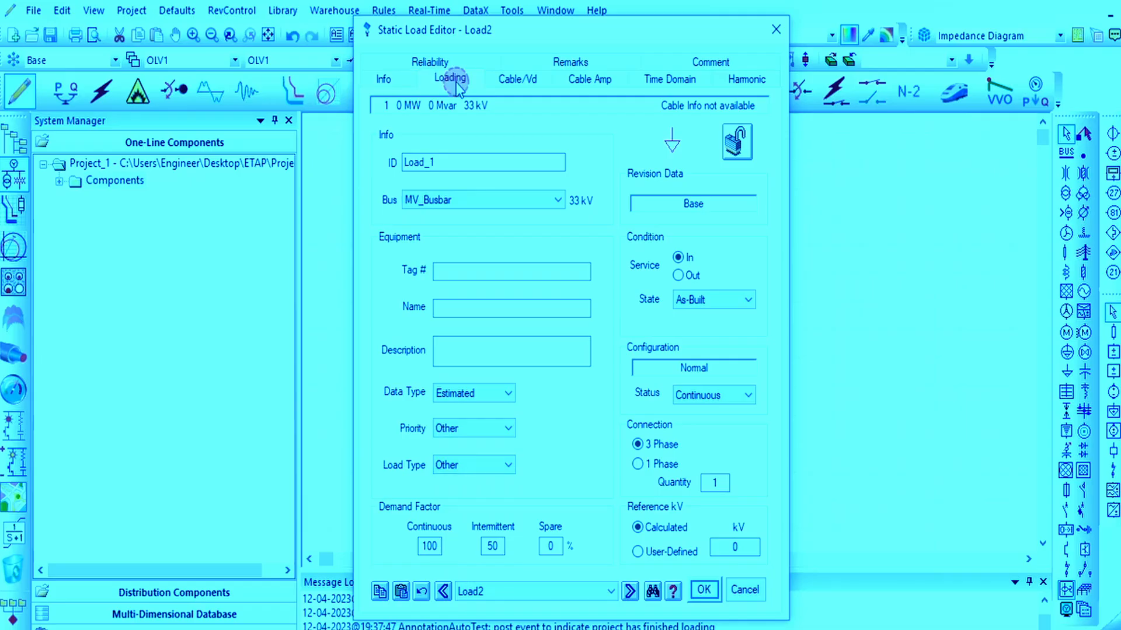
{"action": "scroll", "coordinate": [566, 380], "scroll_direction": "down", "scroll_amount": 2}
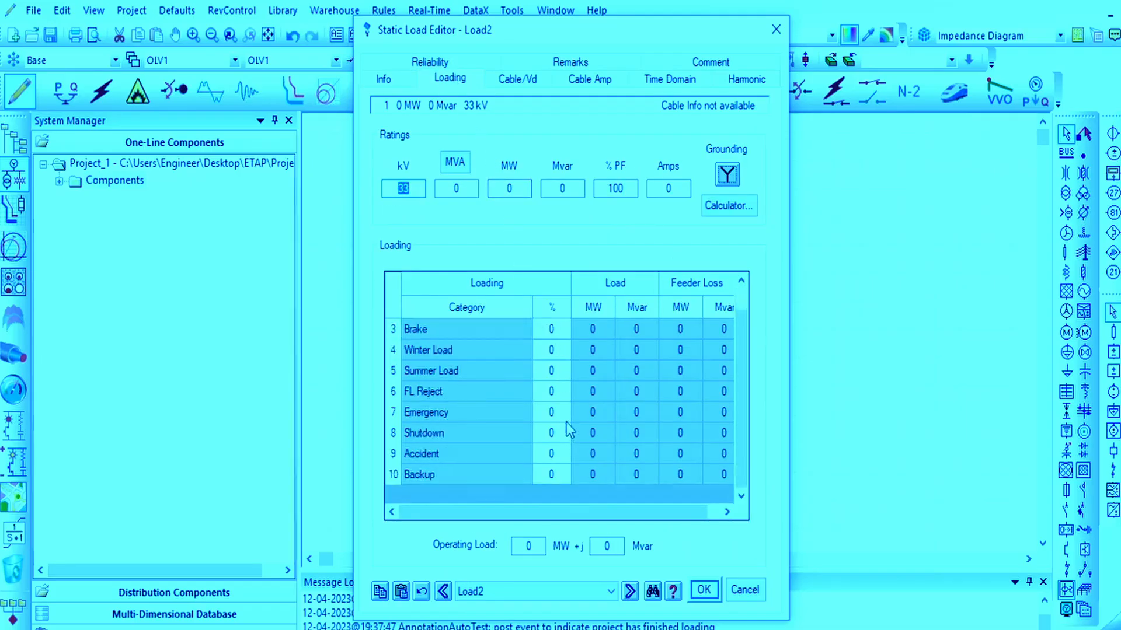
{"action": "scroll", "coordinate": [569, 426], "scroll_direction": "up", "scroll_amount": 2}
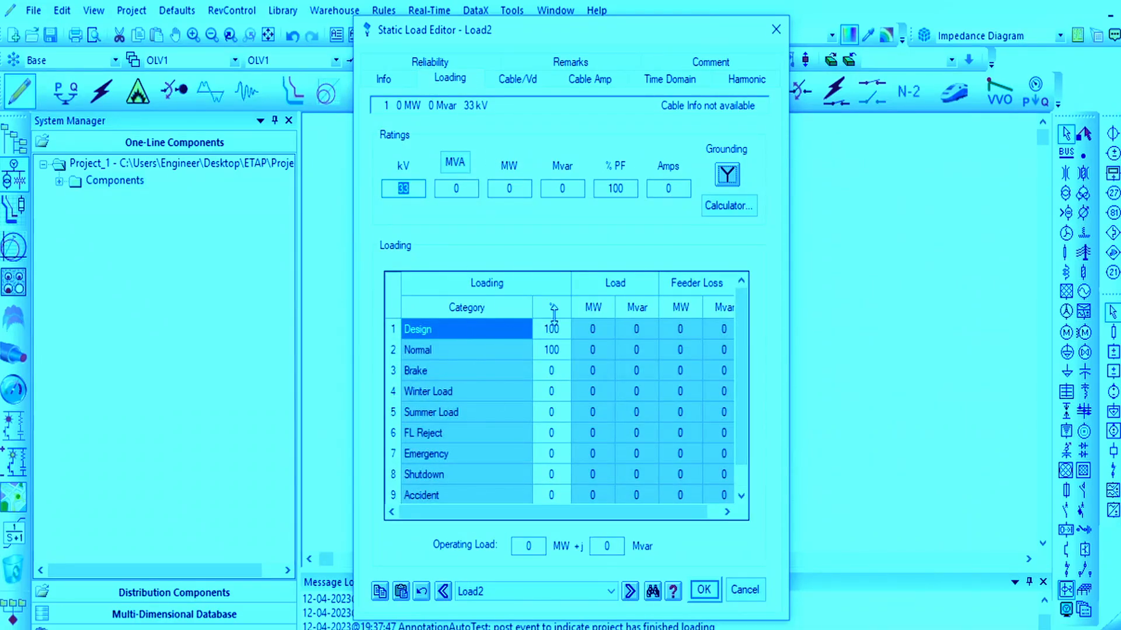
{"action": "key", "text": "Tab"}
{"action": "key", "text": "Tab"}
{"action": "key", "text": "Tab"}
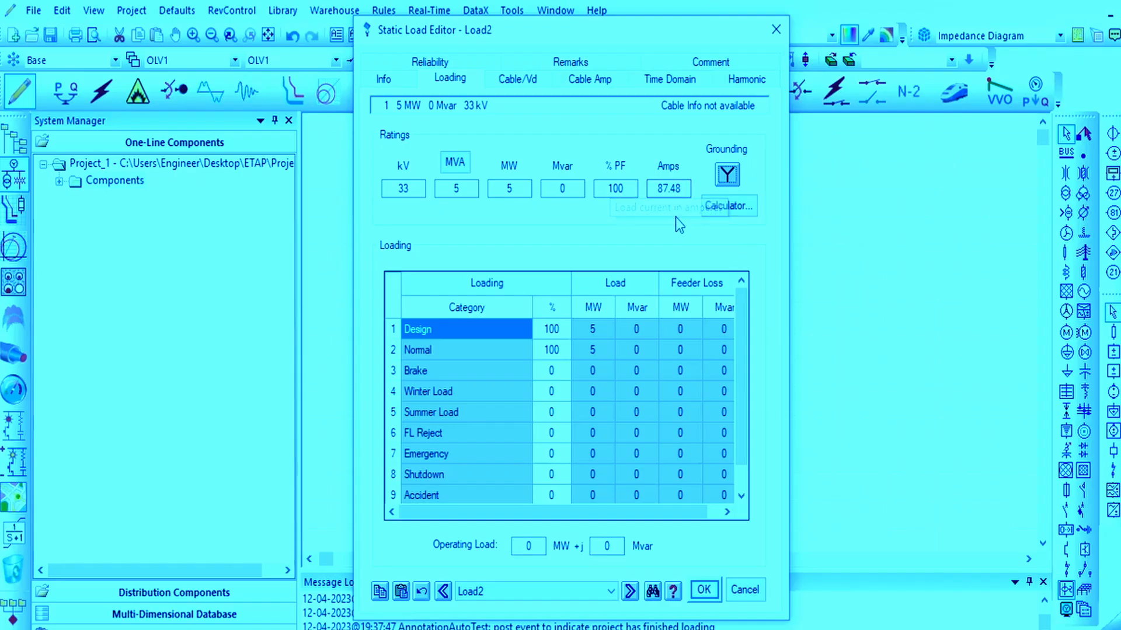
Step: Inspect the ratings of Load_1 in the power calculator without substituting any values
{"action": "left_click", "coordinate": [723, 209]}
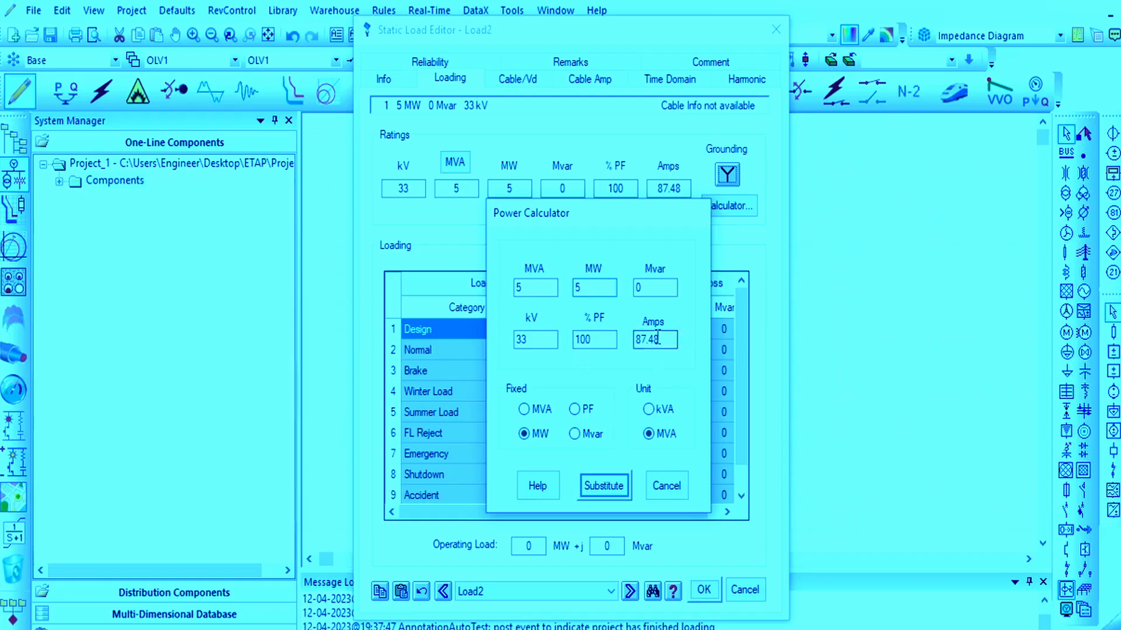
{"action": "left_click", "coordinate": [538, 410]}
{"action": "left_click", "coordinate": [666, 486]}
Step: Review the cable, time domain and harmonic data of Load_1, recheck its loading and accept the load's settings
{"action": "left_click", "coordinate": [518, 81]}
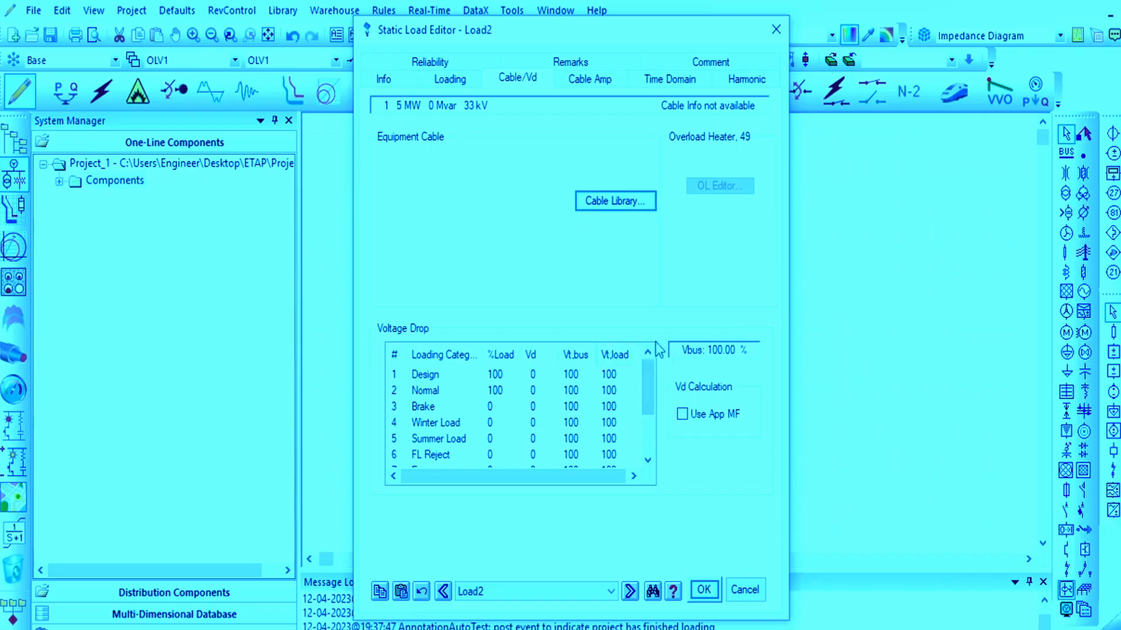
{"action": "left_click", "coordinate": [586, 80]}
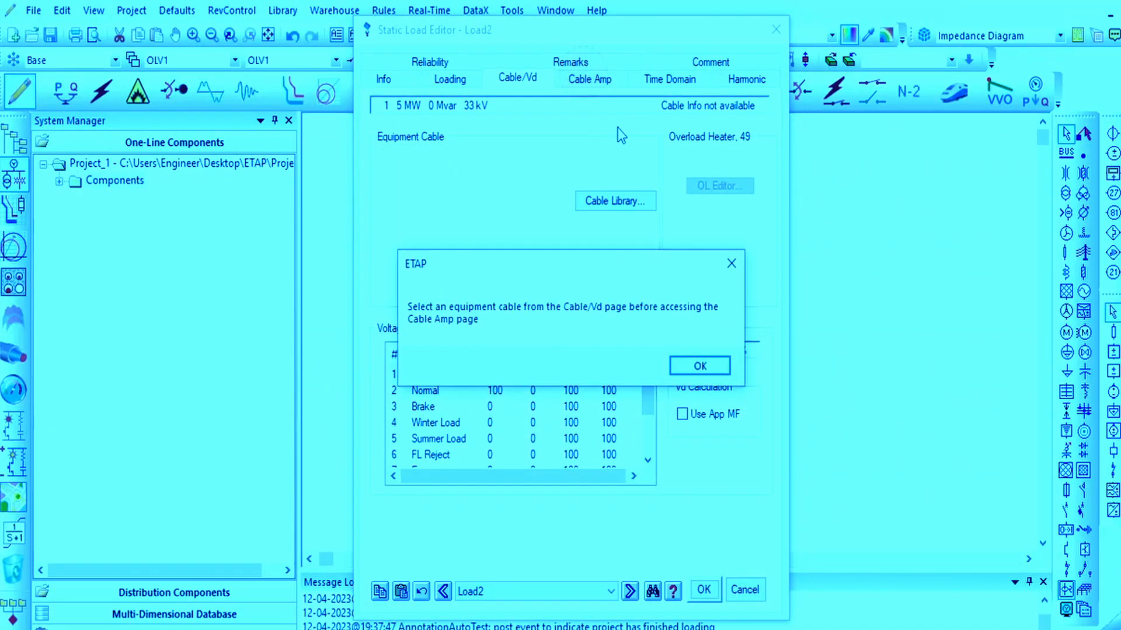
{"action": "left_click", "coordinate": [700, 366]}
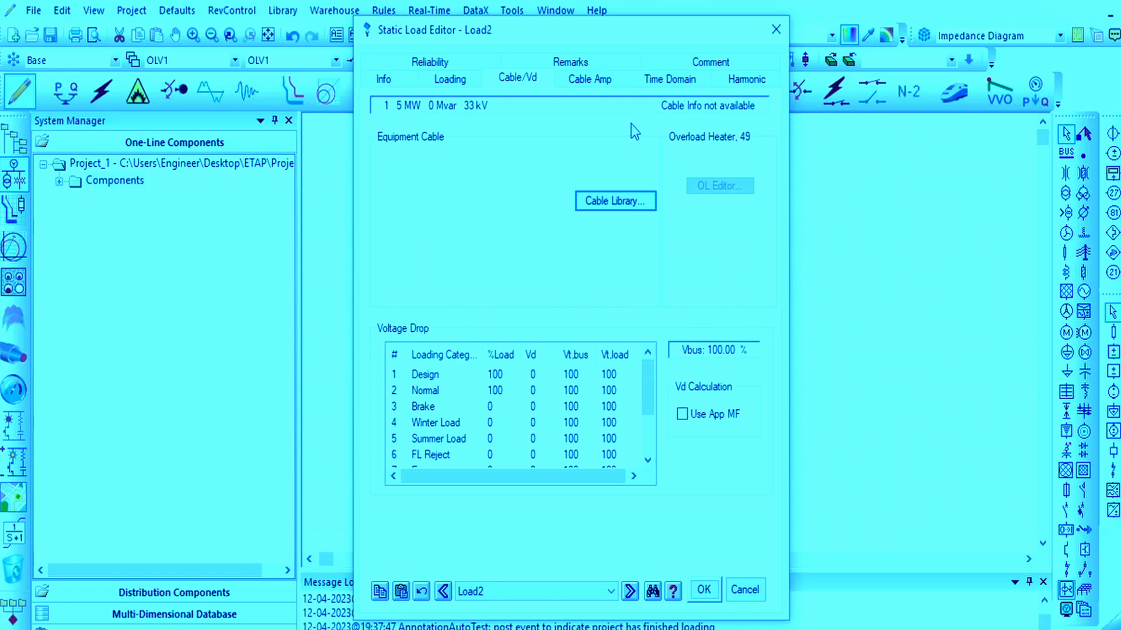
{"action": "left_click", "coordinate": [671, 80]}
{"action": "left_click", "coordinate": [753, 81]}
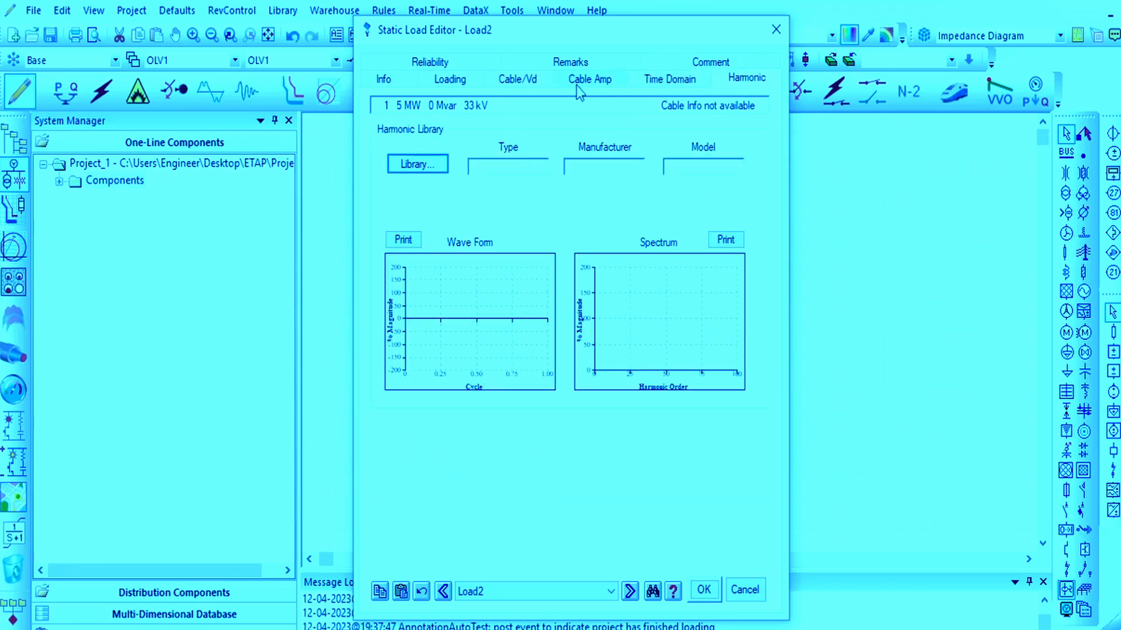
{"action": "left_click", "coordinate": [408, 80]}
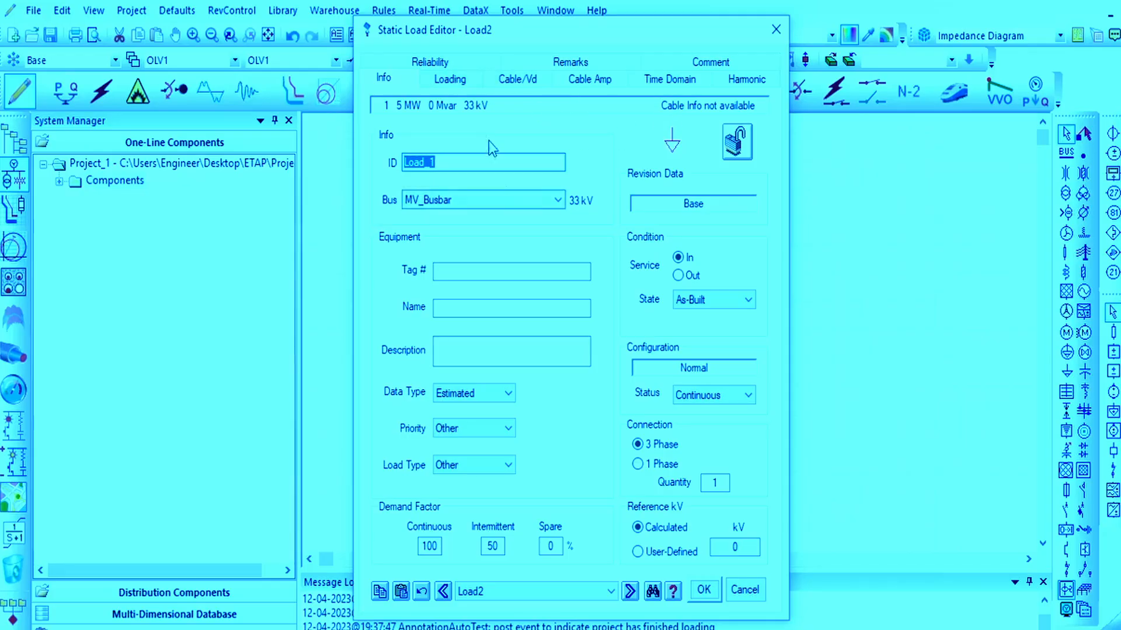
{"action": "left_click", "coordinate": [474, 81]}
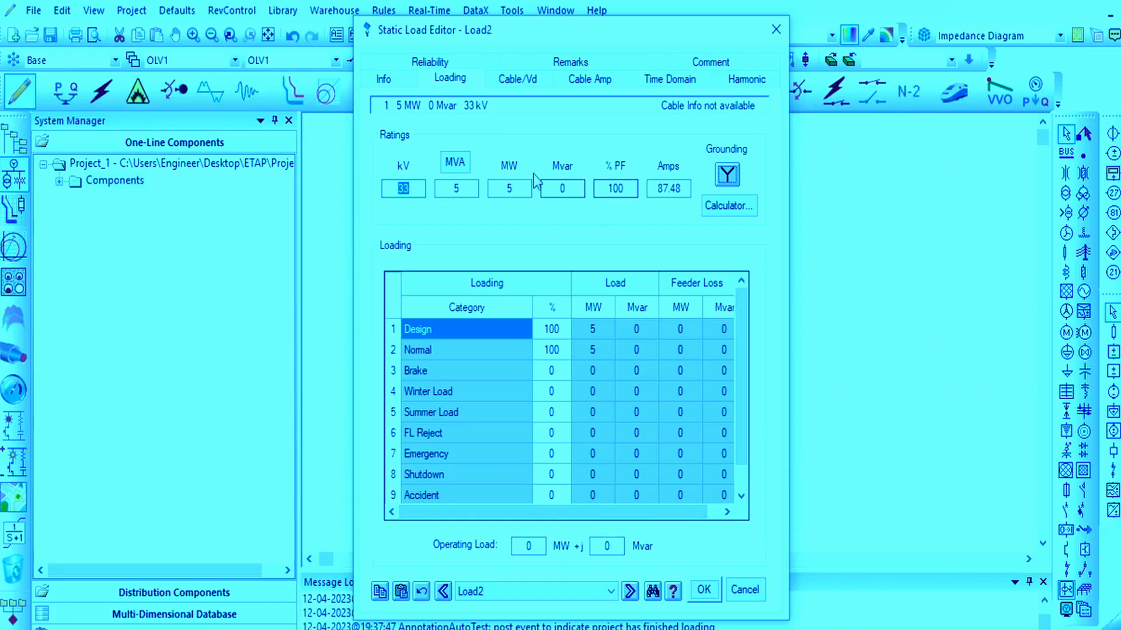
{"action": "left_click", "coordinate": [703, 589]}
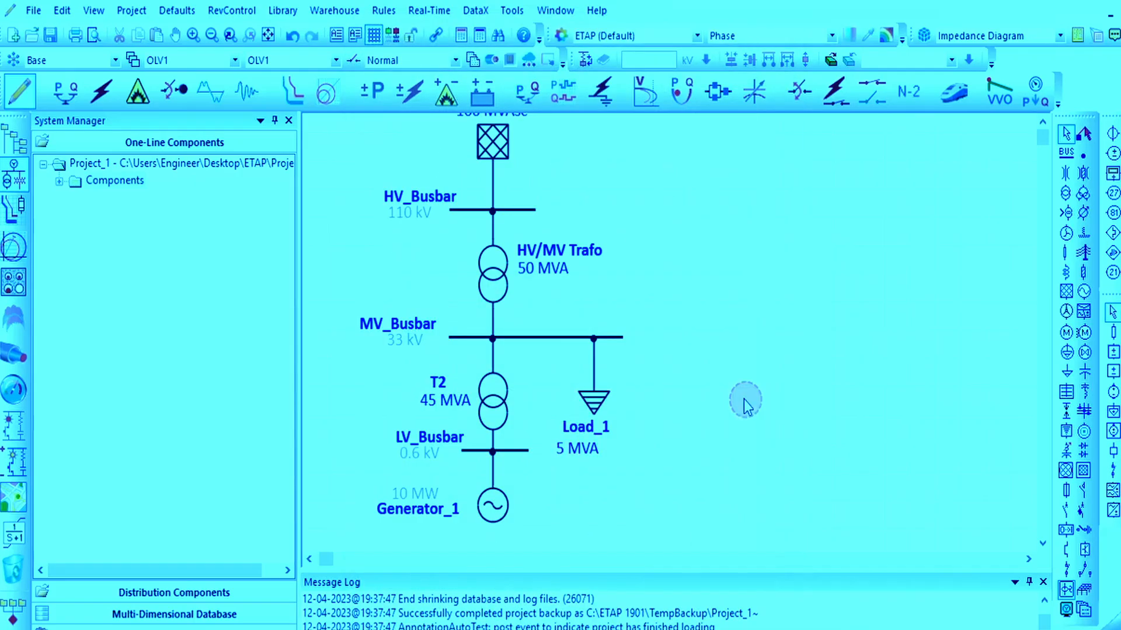
Step: Move Load_1 beyond the right end of MV_Busbar and delete its connection to that bus
{"action": "left_click_drag", "start_coordinate": [593, 337], "coordinate": [644, 411]}
{"action": "left_click", "coordinate": [645, 324]}
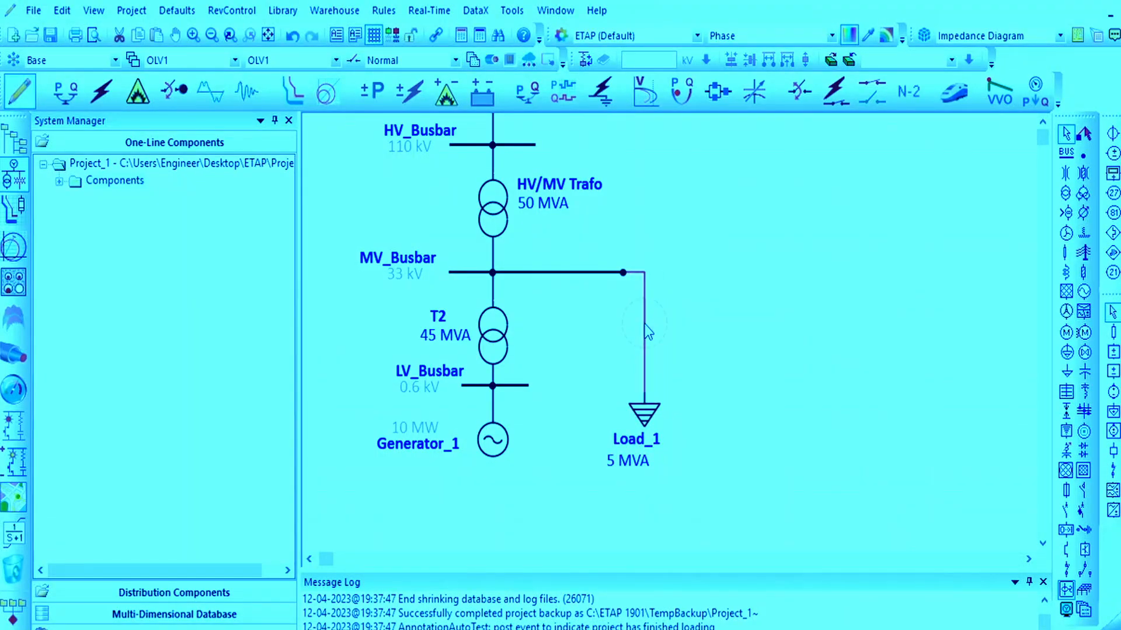
{"action": "key", "text": "Delete"}
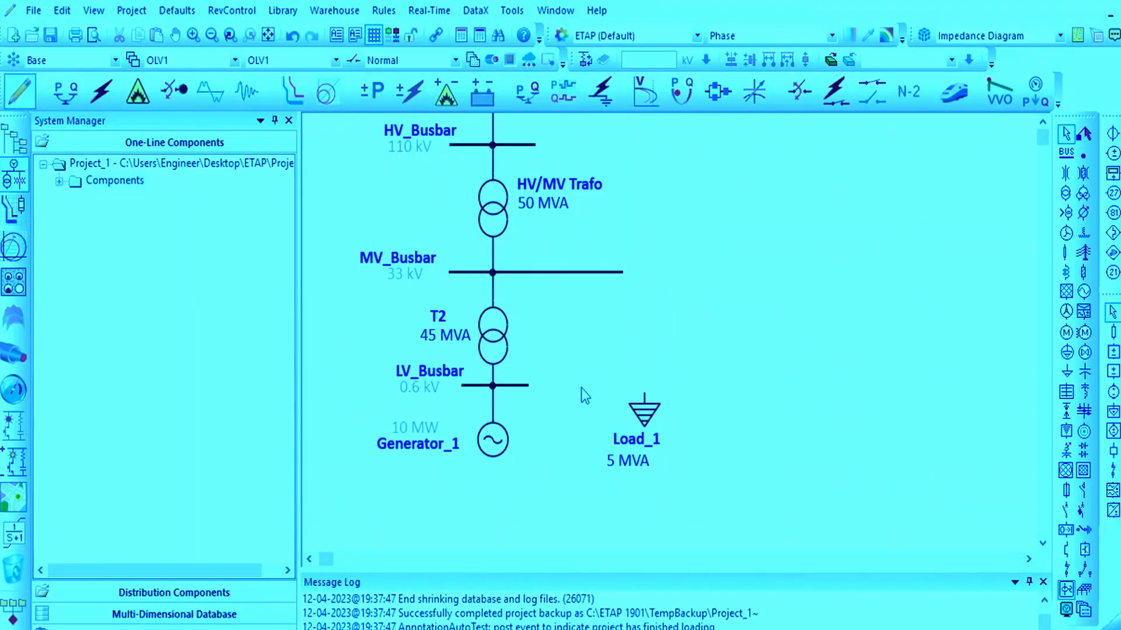
Step: Paste a copy of LV_Busbar above Load_1 and connect the load to the new 0.6 kV bus
{"action": "left_click", "coordinate": [526, 386]}
{"action": "left_click", "coordinate": [645, 373]}
{"action": "key", "text": "ctrl+v"}
{"action": "left_click_drag", "start_coordinate": [639, 379], "coordinate": [641, 428]}
{"action": "left_click", "coordinate": [666, 412]}
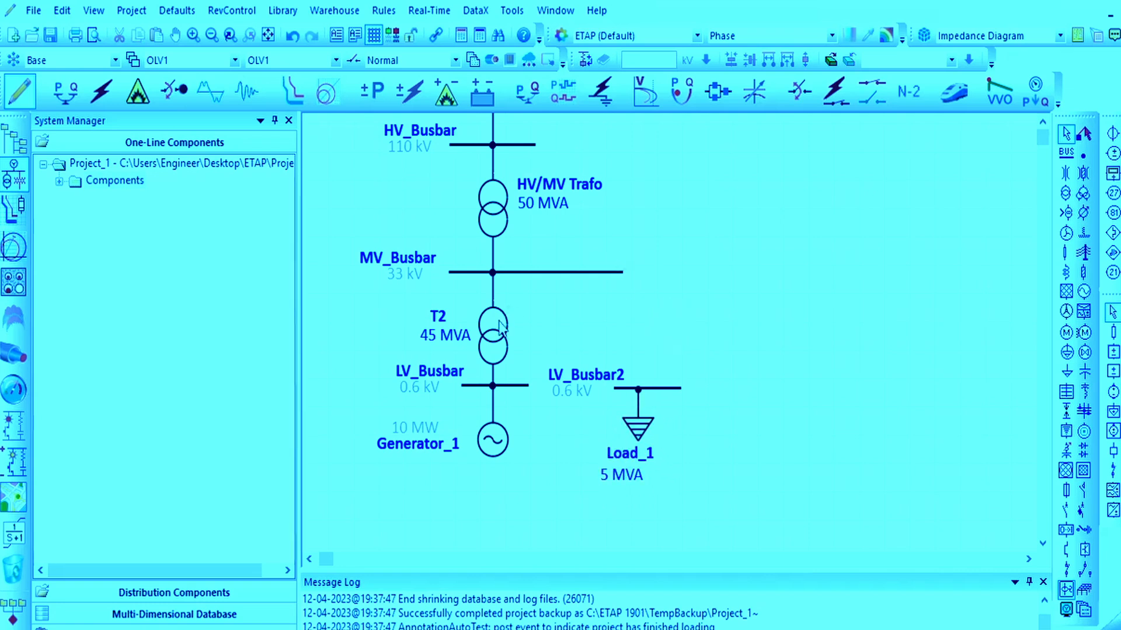
Step: Duplicate transformer T2 and connect the copy's secondary side to LV_Busbar2 above Load_1
{"action": "left_click", "coordinate": [560, 330]}
{"action": "key", "text": "ctrl+v"}
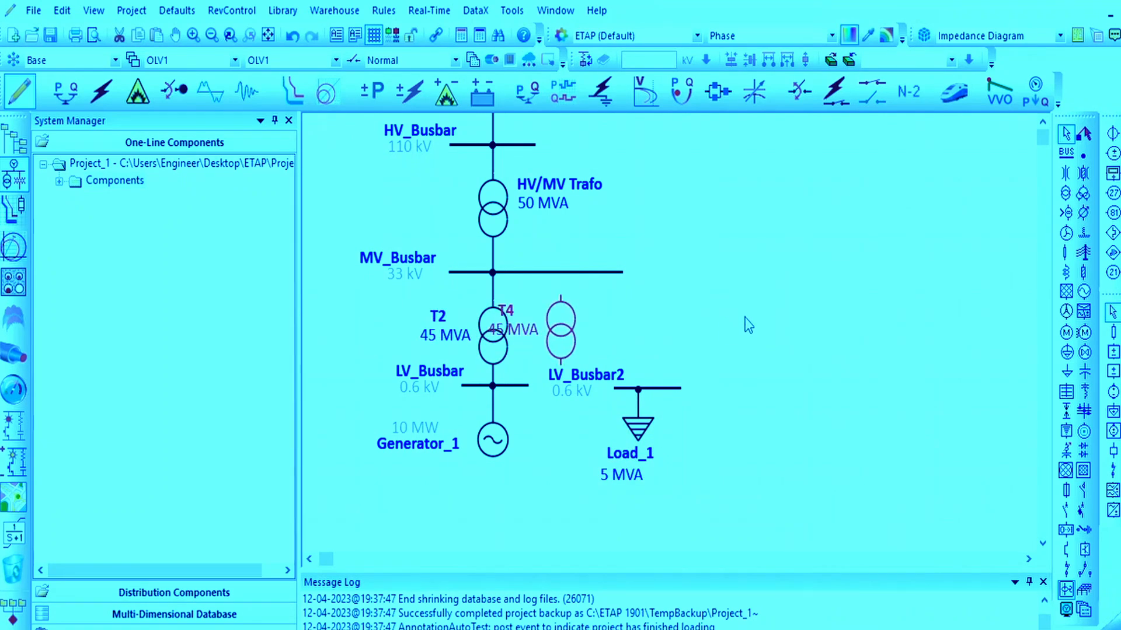
{"action": "left_click", "coordinate": [687, 320]}
{"action": "left_click_drag", "start_coordinate": [557, 338], "coordinate": [638, 389]}
{"action": "left_click", "coordinate": [639, 390]}
Step: Extend MV_Busbar to the right over the copied transformer and connect the transformer's primary side to it
{"action": "left_click", "coordinate": [633, 278]}
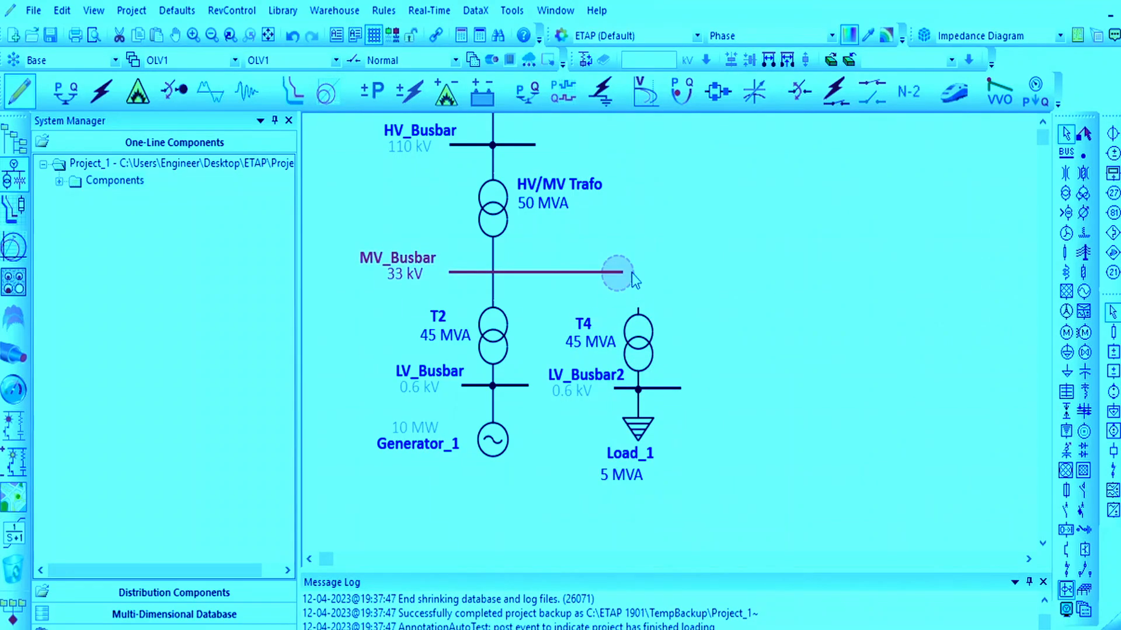
{"action": "mouse_move", "coordinate": [622, 272]}
{"action": "left_mouse_down"}
{"action": "mouse_move", "coordinate": [683, 271]}
{"action": "mouse_move", "coordinate": [638, 272]}
{"action": "left_mouse_up"}
{"action": "left_click", "coordinate": [725, 327]}
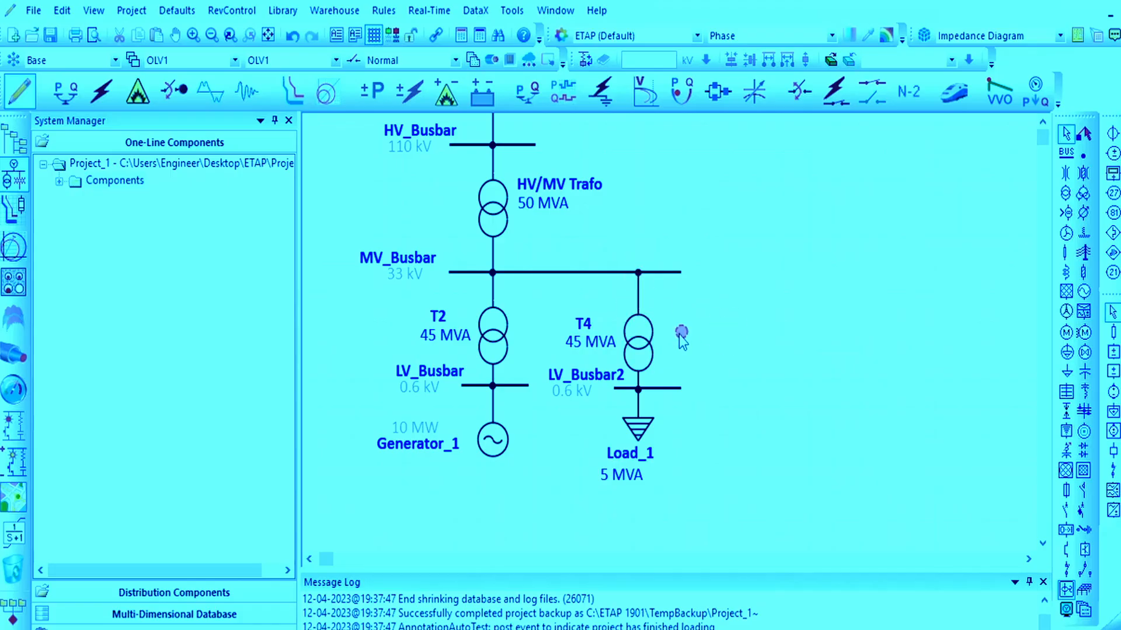
Step: Set the rated power of transformer T4 to 10 MVA
{"action": "double_click", "coordinate": [639, 327]}
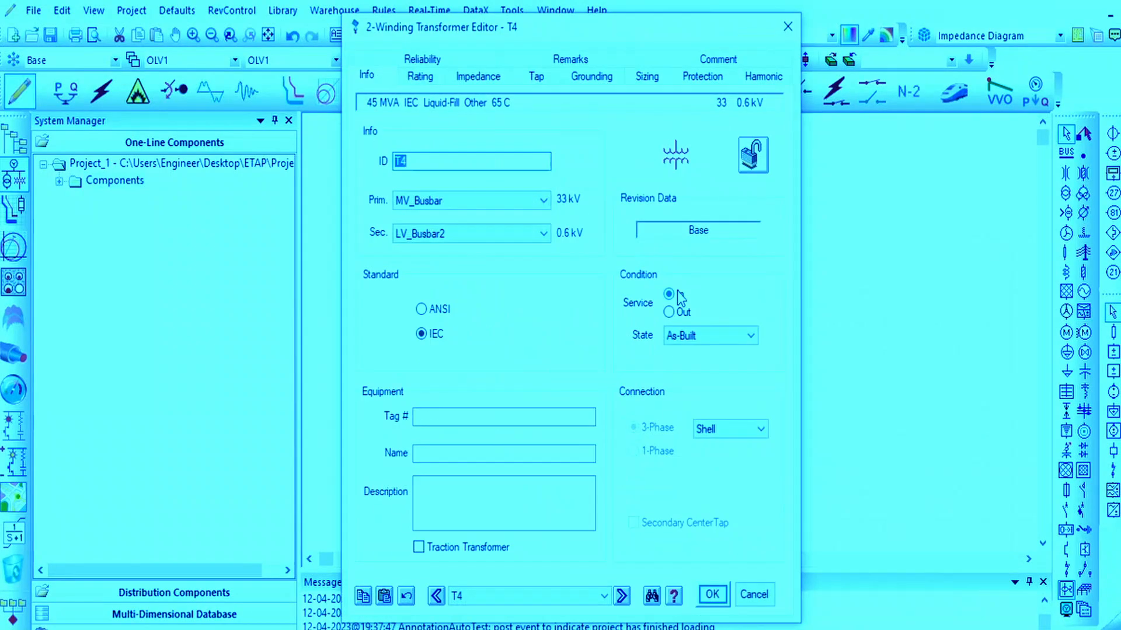
{"action": "left_click", "coordinate": [423, 78]}
{"action": "key", "text": "Tab"}
{"action": "key", "text": "Tab"}
{"action": "key", "text": "Tab"}
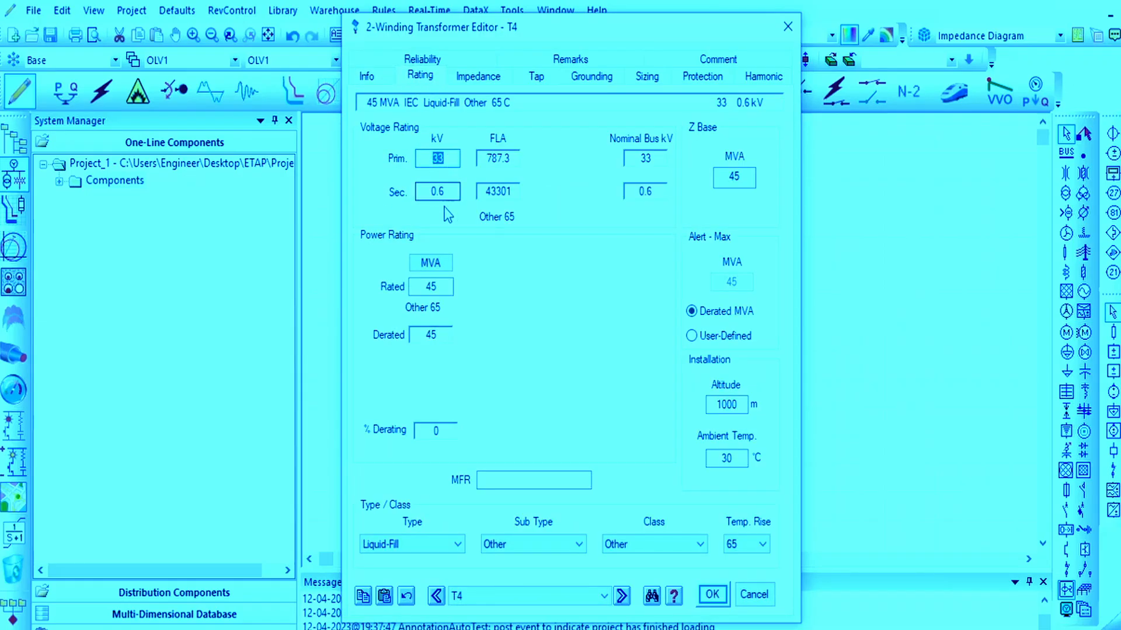
Step: Apply the typical Z and X/R impedance values to transformer T4 and accept its settings
{"action": "left_click", "coordinate": [478, 76]}
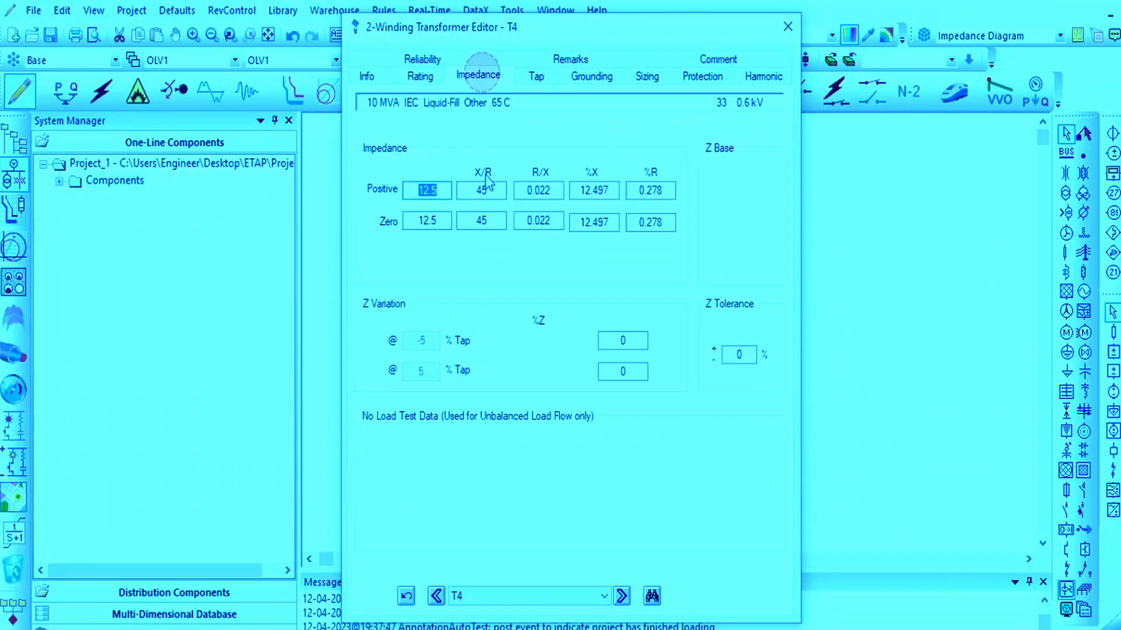
{"action": "left_click", "coordinate": [459, 257]}
{"action": "left_click", "coordinate": [531, 257]}
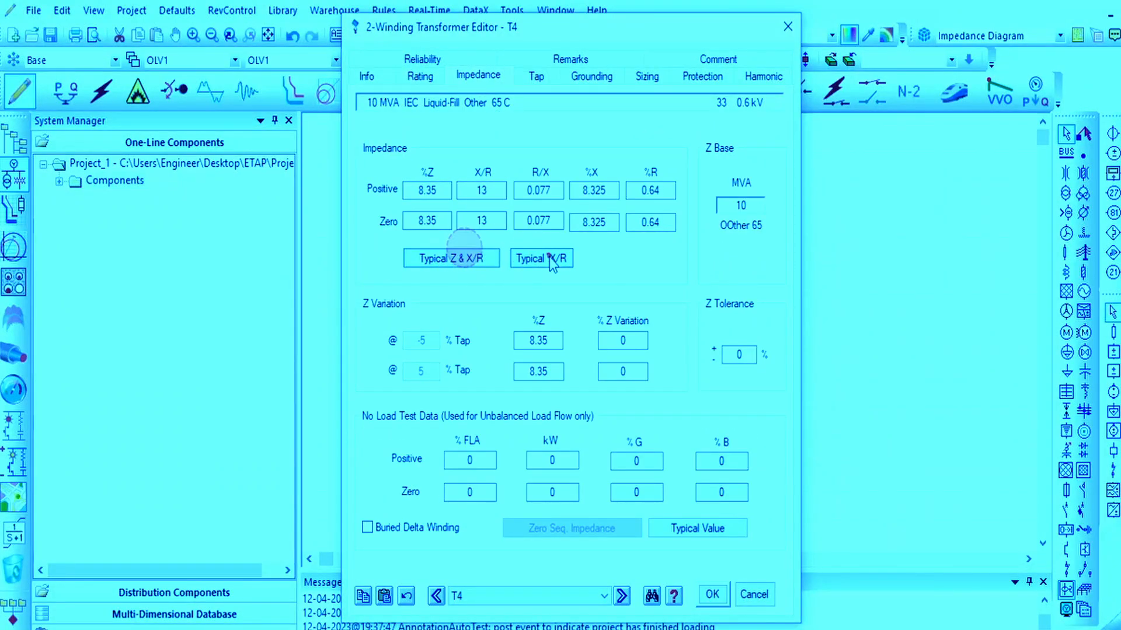
{"action": "left_click", "coordinate": [461, 258]}
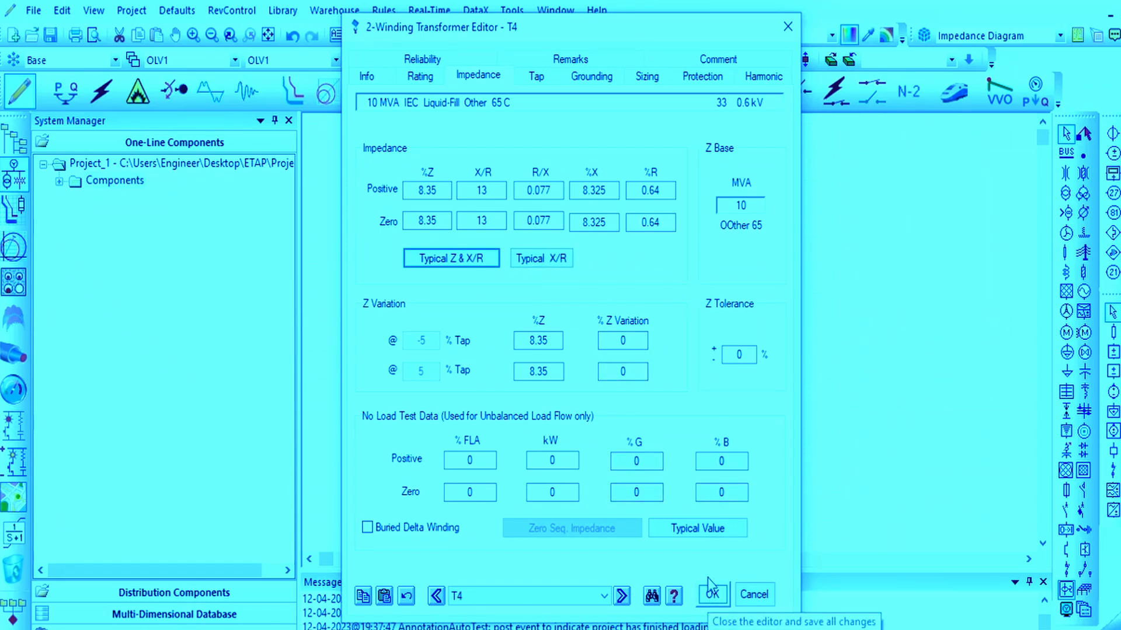
{"action": "left_click", "coordinate": [415, 80]}
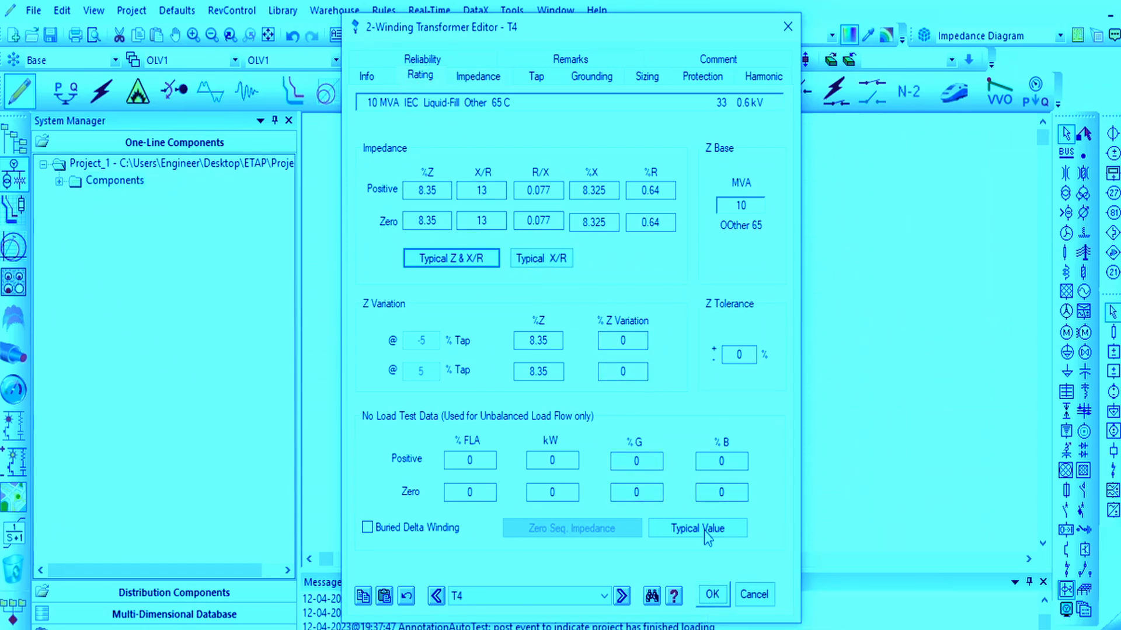
{"action": "left_click", "coordinate": [712, 594]}
Step: Move the name and rating labels of Load_1 to the right of its symbol
{"action": "scroll", "coordinate": [720, 338], "scroll_direction": "up", "scroll_amount": 2}
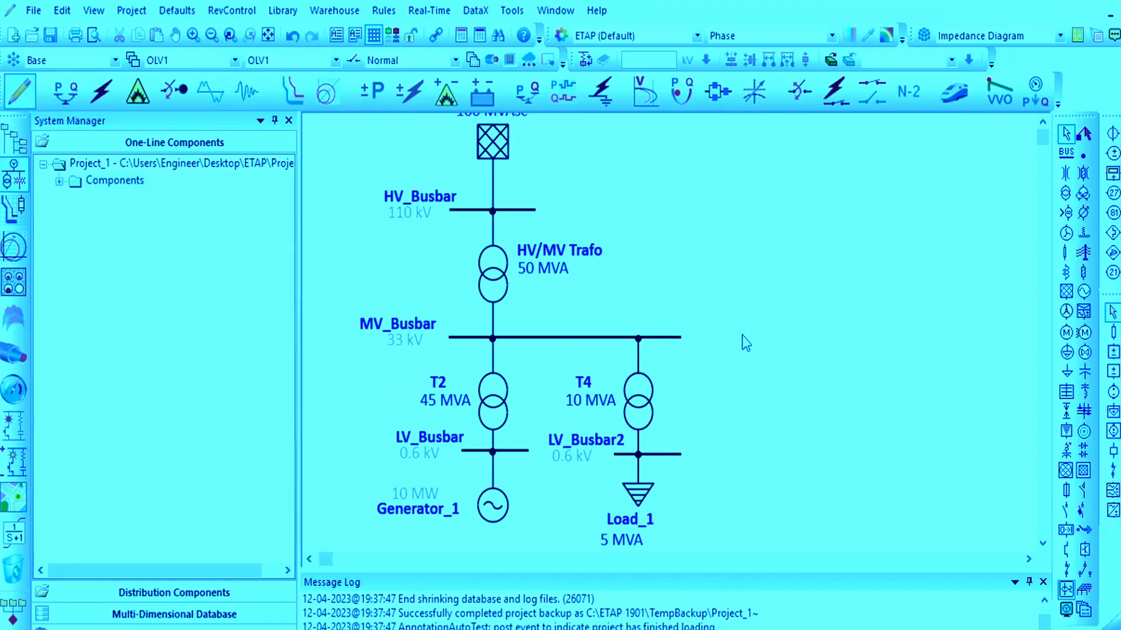
{"action": "scroll", "coordinate": [741, 335], "scroll_direction": "down", "scroll_amount": 2}
{"action": "scroll", "coordinate": [744, 334], "scroll_direction": "up", "scroll_amount": 1}
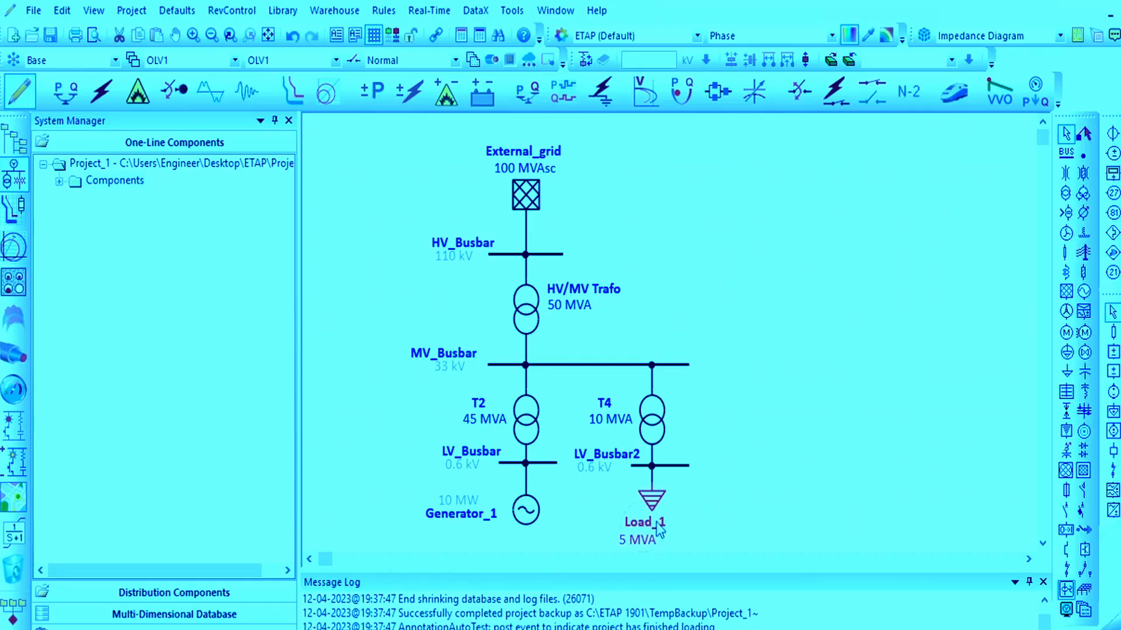
{"action": "left_click_drag", "start_coordinate": [643, 522], "coordinate": [693, 493]}
{"action": "left_click_drag", "start_coordinate": [638, 540], "coordinate": [694, 513]}
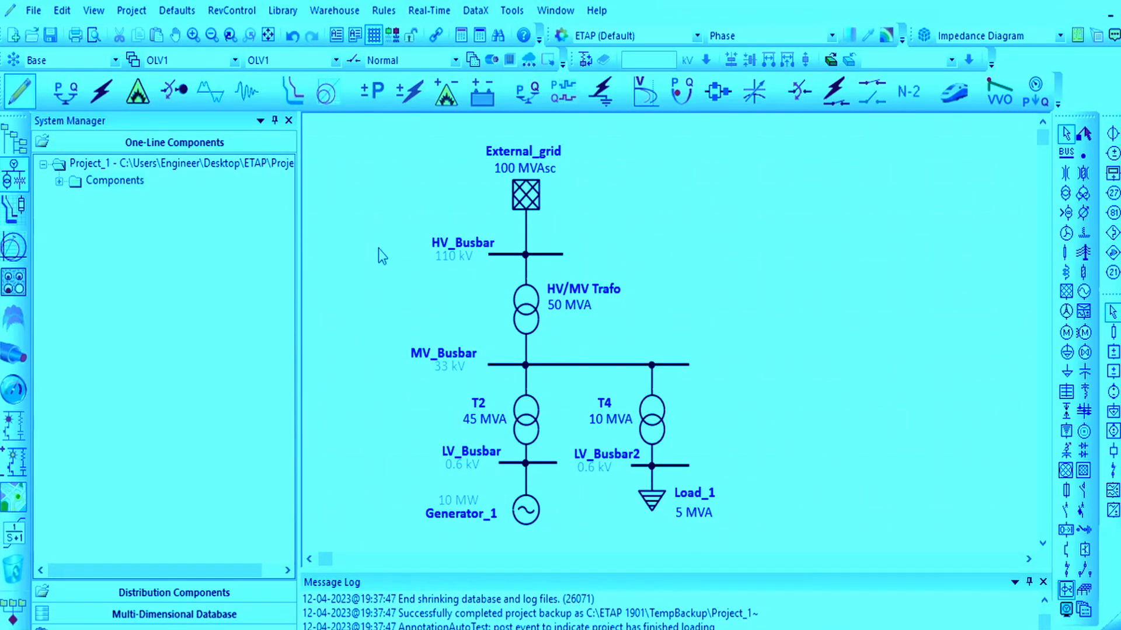
Step: Save the project, leaving the autosave options as they are
{"action": "left_click", "coordinate": [50, 35]}
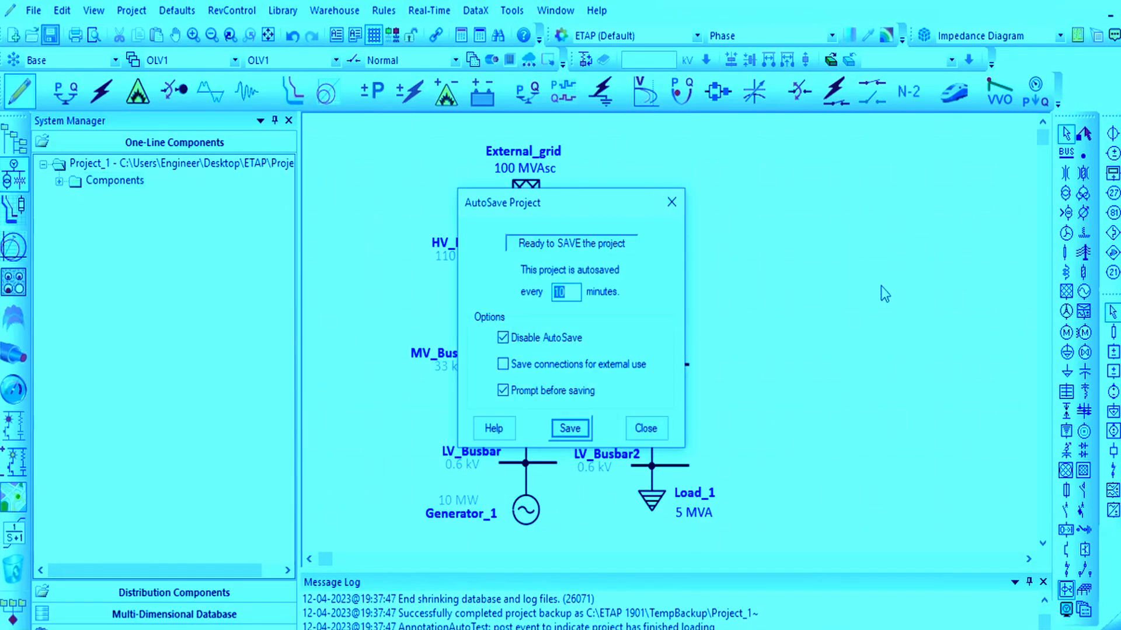
{"action": "left_click", "coordinate": [569, 428]}
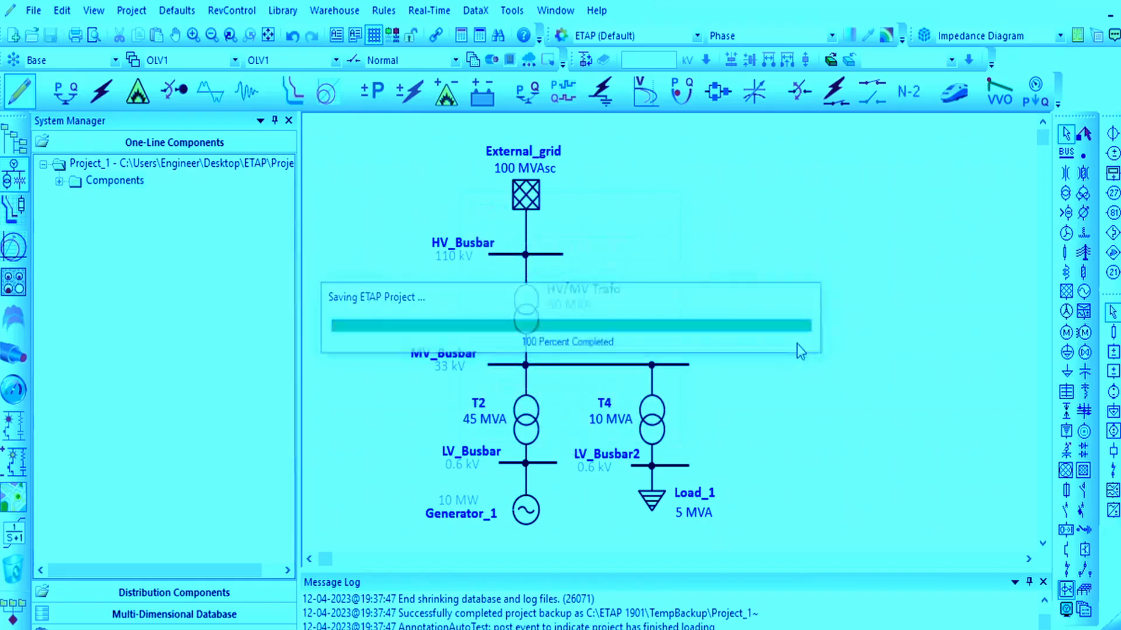